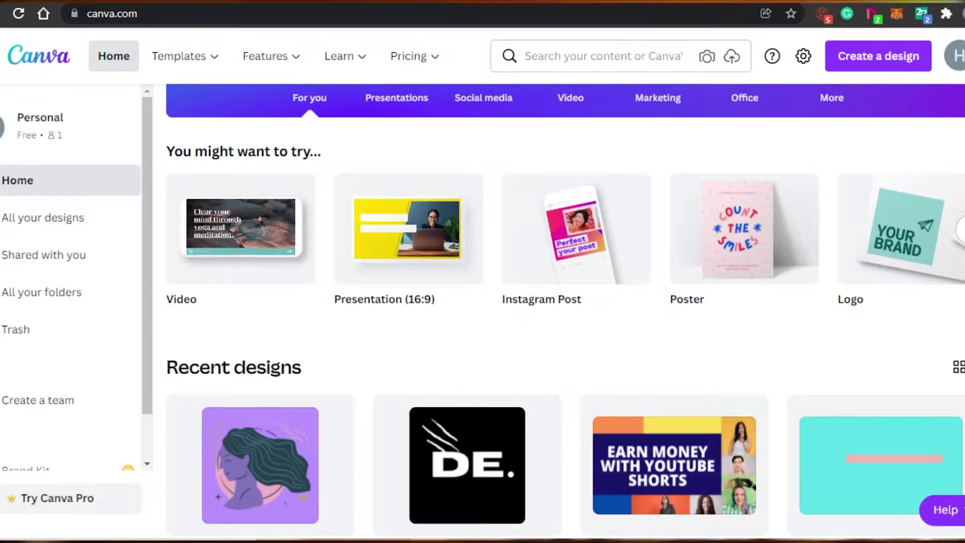
# Create a blank presentation and search its elements for "Frames".
pyautogui.click(962, 230)
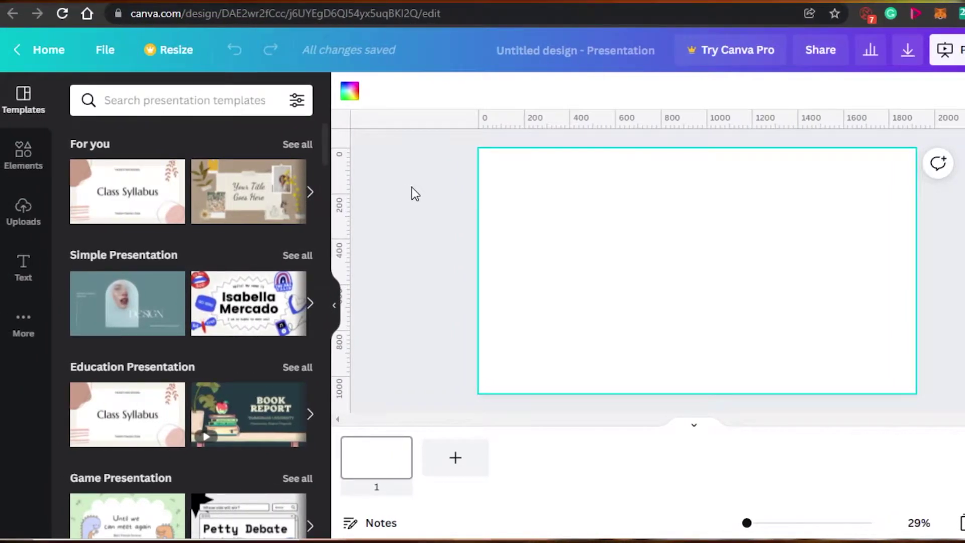
pyautogui.click(20, 163)
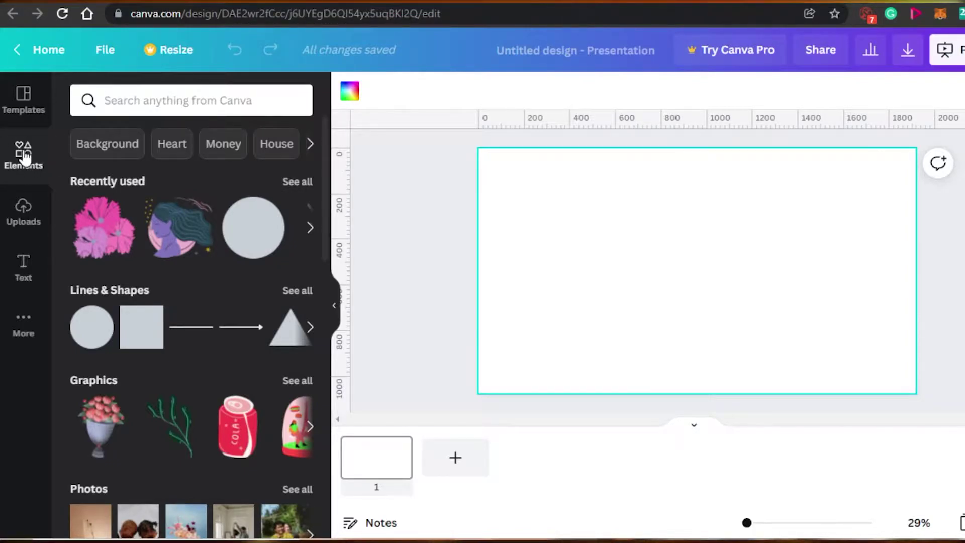
pyautogui.click(154, 97)
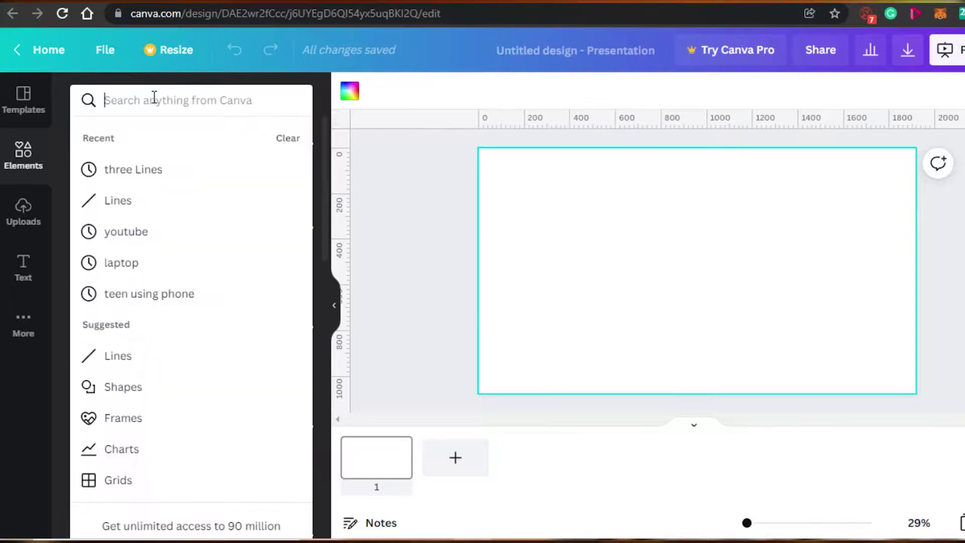
pyautogui.write('ames')
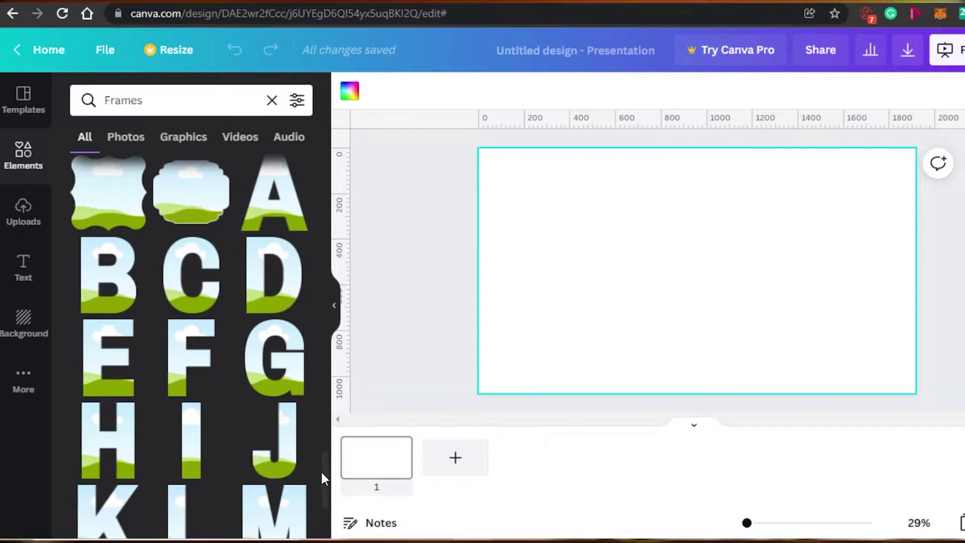
# Add the letter-shaped frames H, E, L, L and O from the Frames results to the page.
pyautogui.scroll(-4, 325, 473)
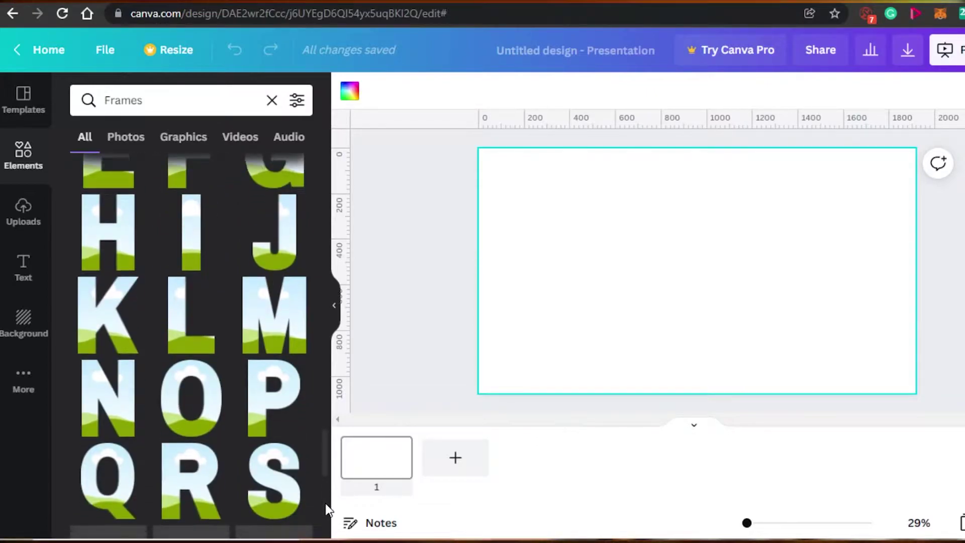
pyautogui.scroll(3, 324, 503)
pyautogui.scroll(-4, 323, 464)
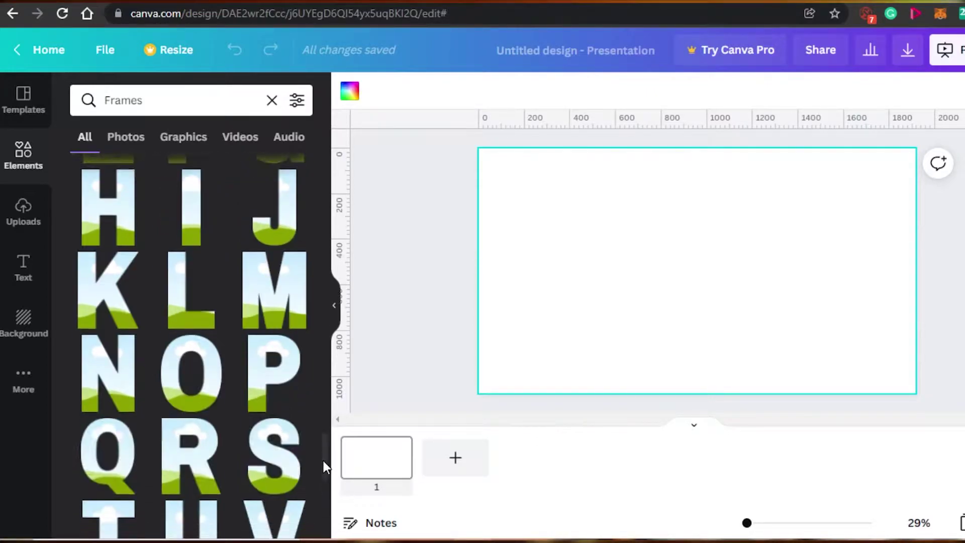
pyautogui.scroll(-5, 324, 454)
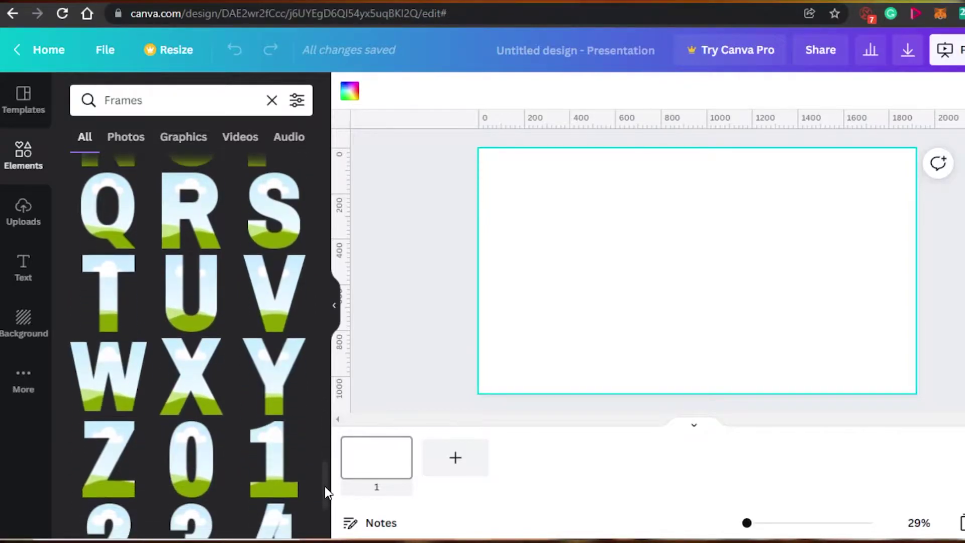
pyautogui.scroll(6, 324, 450)
pyautogui.scroll(3, 324, 437)
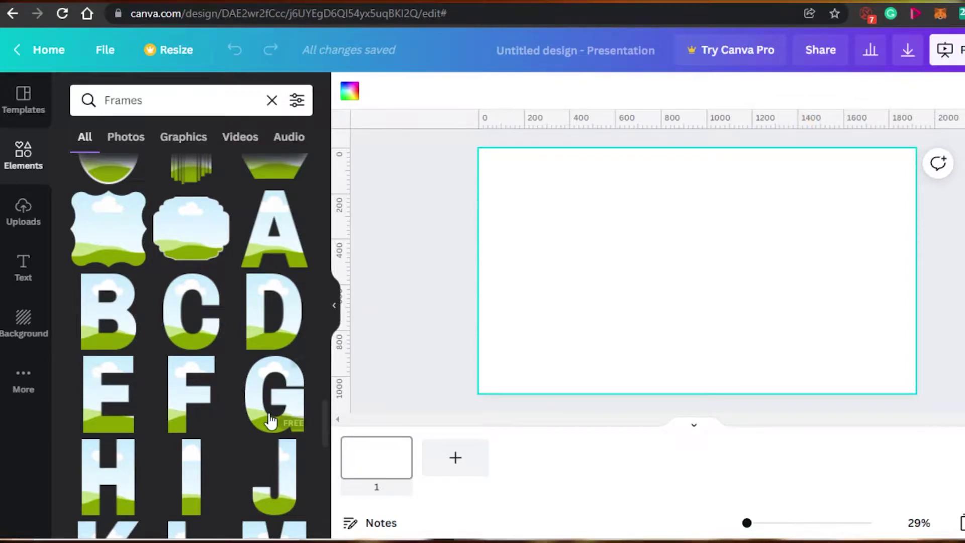
pyautogui.moveTo(325, 417); pyautogui.dragTo(325, 429)
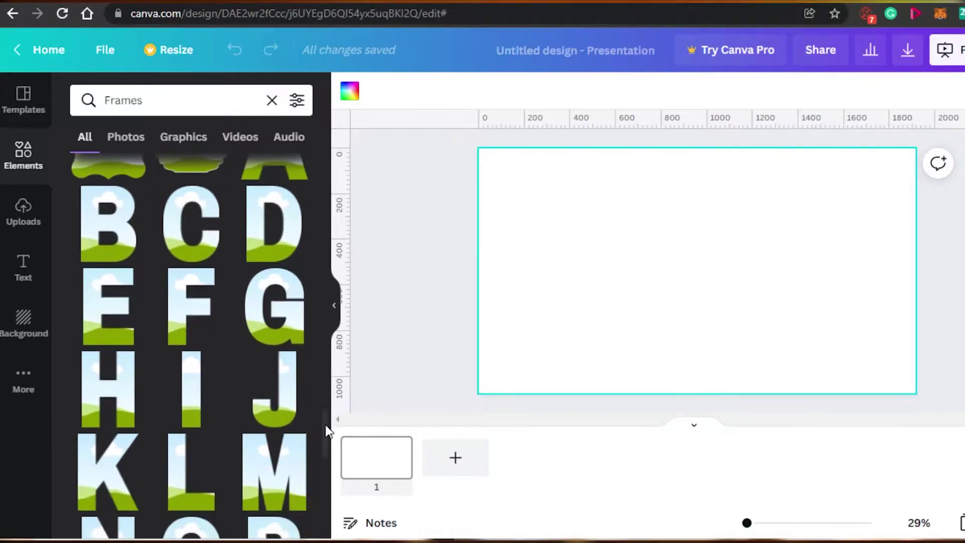
pyautogui.click(107, 382)
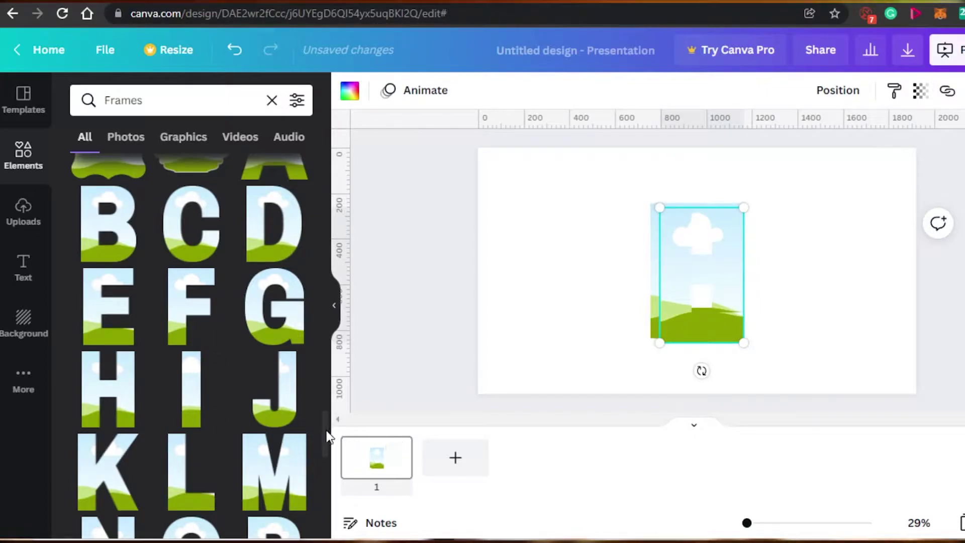
pyautogui.moveTo(327, 435); pyautogui.dragTo(326, 456)
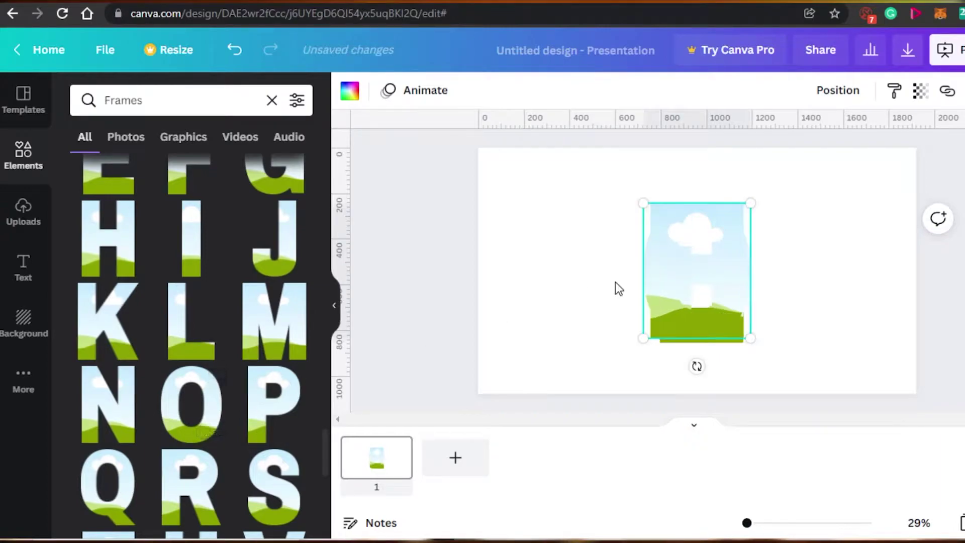
pyautogui.click(785, 306)
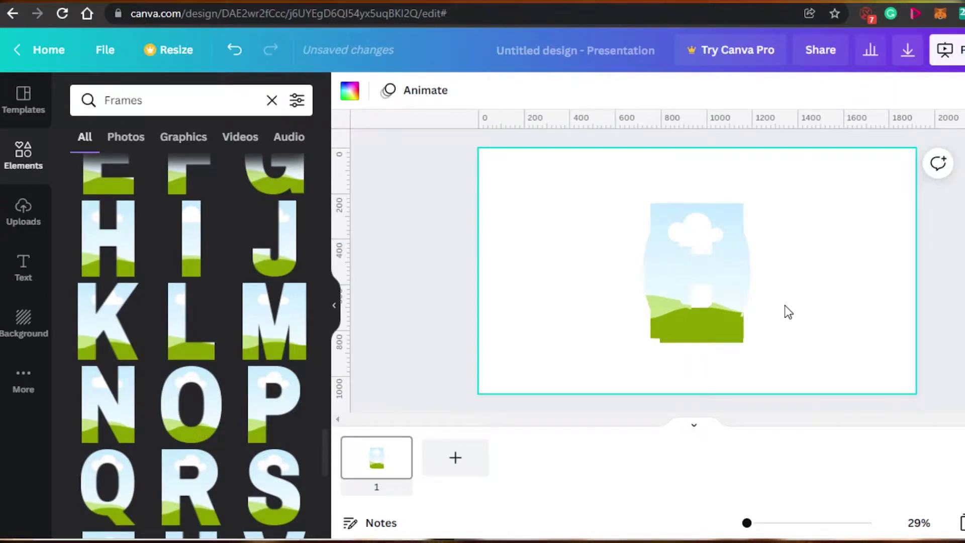
# Spread the stacked letter frames out across the page in a row so that they spell HELLO.
pyautogui.moveTo(706, 327)
pyautogui.mouseDown()
pyautogui.moveTo(702, 314)
pyautogui.moveTo(704, 340)
pyautogui.moveTo(706, 331)
pyautogui.mouseUp()
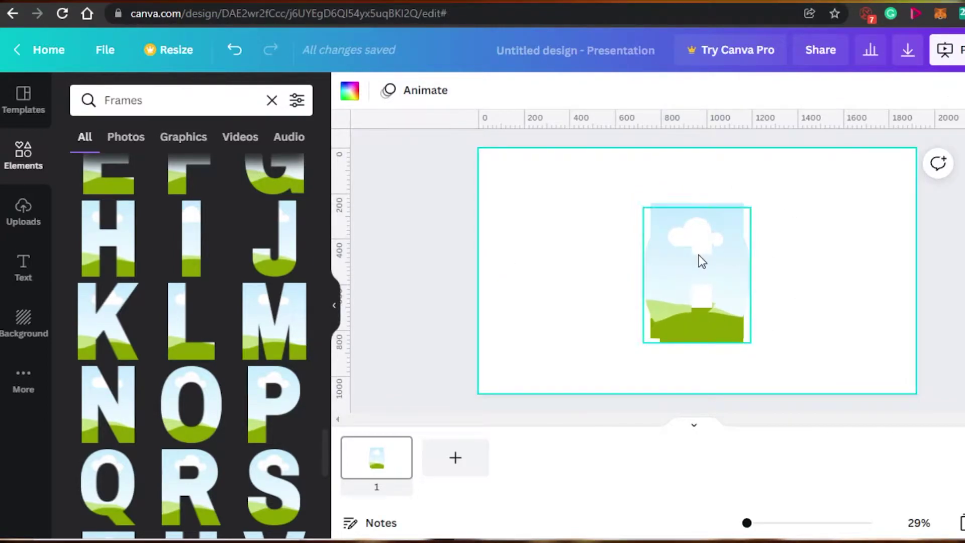
pyautogui.moveTo(722, 275); pyautogui.dragTo(834, 281)
pyautogui.moveTo(686, 288); pyautogui.dragTo(552, 265)
pyautogui.moveTo(779, 258); pyautogui.dragTo(643, 266)
pyautogui.click(679, 510)
pyautogui.moveTo(849, 272); pyautogui.dragTo(879, 261)
pyautogui.moveTo(807, 292); pyautogui.dragTo(728, 276)
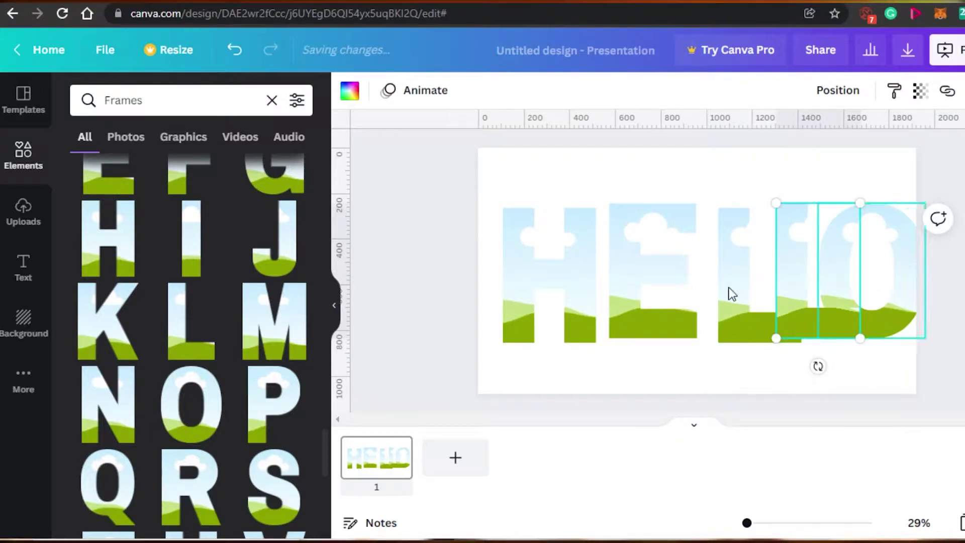
# Shrink the H frame slightly and place it near the page's left edge.
pyautogui.click(551, 266)
pyautogui.moveTo(502, 208)
pyautogui.mouseDown()
pyautogui.moveTo(534, 253)
pyautogui.moveTo(512, 217)
pyautogui.mouseUp()
pyautogui.moveTo(549, 271); pyautogui.dragTo(529, 246)
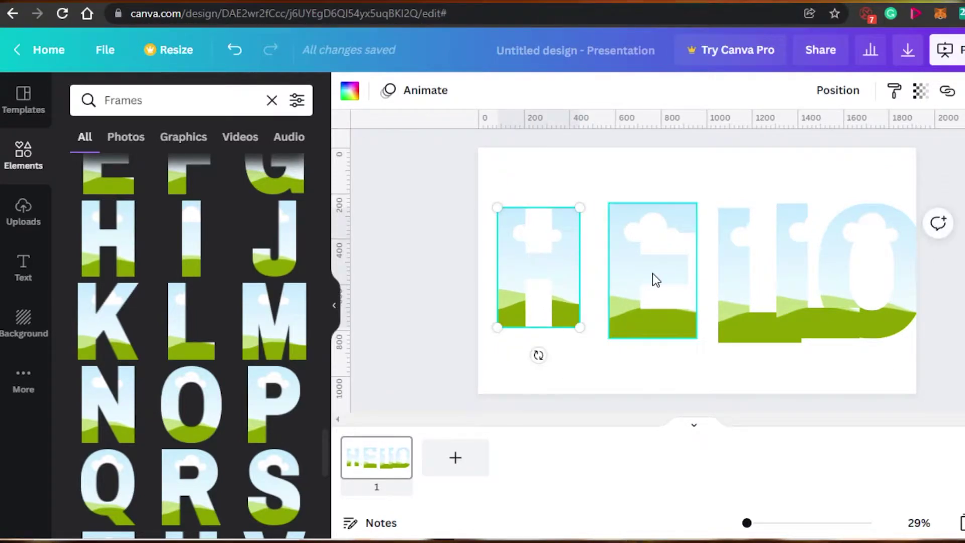
# Shrink the E, both L and the O frames to match the H's height and space the letters evenly in one line.
pyautogui.click(627, 234)
pyautogui.moveTo(614, 209); pyautogui.dragTo(622, 228)
pyautogui.moveTo(650, 280); pyautogui.dragTo(628, 265)
pyautogui.moveTo(680, 330); pyautogui.dragTo(681, 331)
pyautogui.moveTo(650, 278); pyautogui.dragTo(646, 272)
pyautogui.moveTo(678, 205); pyautogui.dragTo(674, 209)
pyautogui.moveTo(637, 271); pyautogui.dragTo(637, 264)
pyautogui.moveTo(683, 203); pyautogui.dragTo(646, 224)
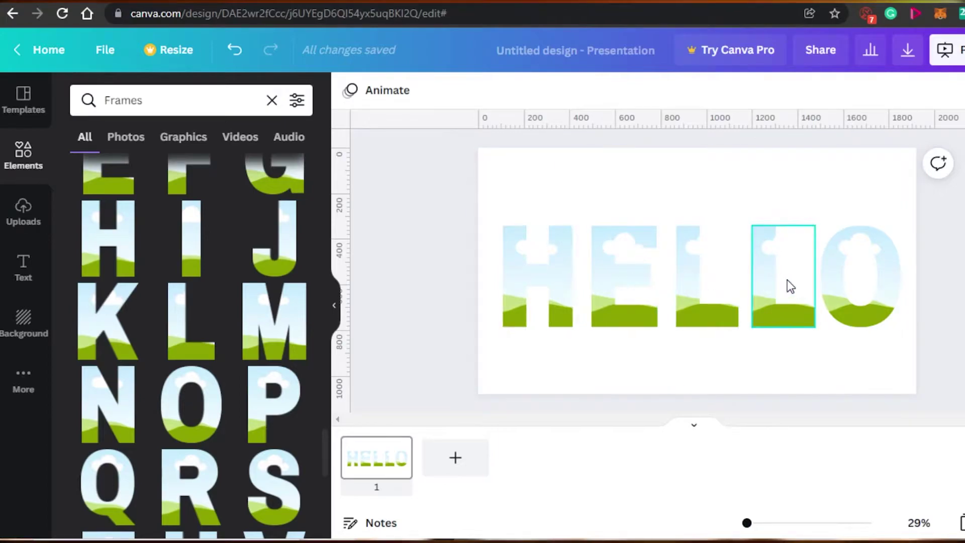
# Set the page background to yellow from the default colors.
pyautogui.click(512, 193)
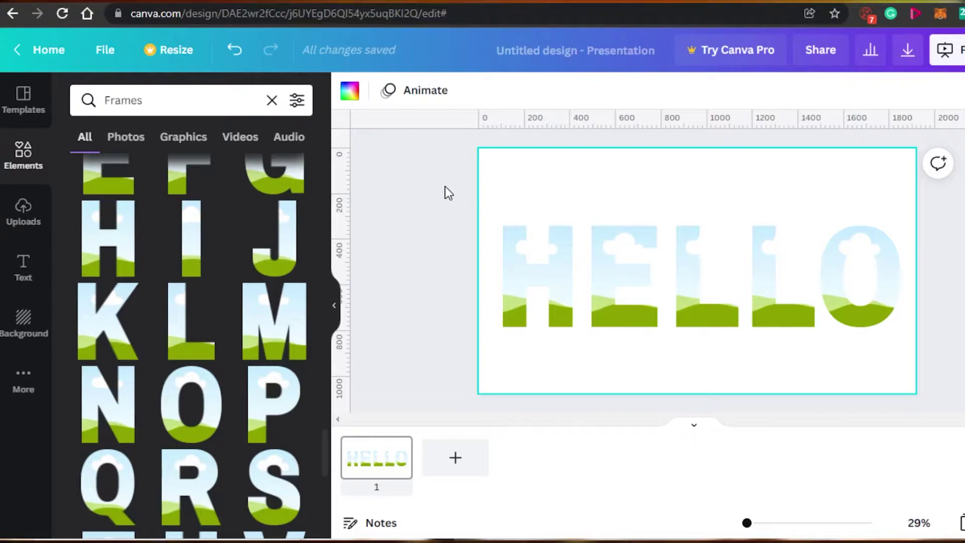
pyautogui.click(349, 92)
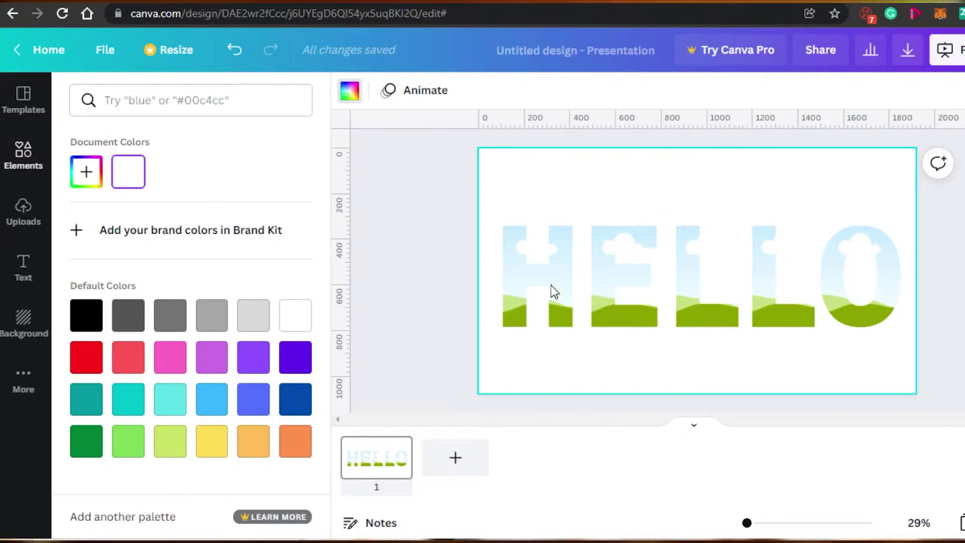
pyautogui.click(212, 442)
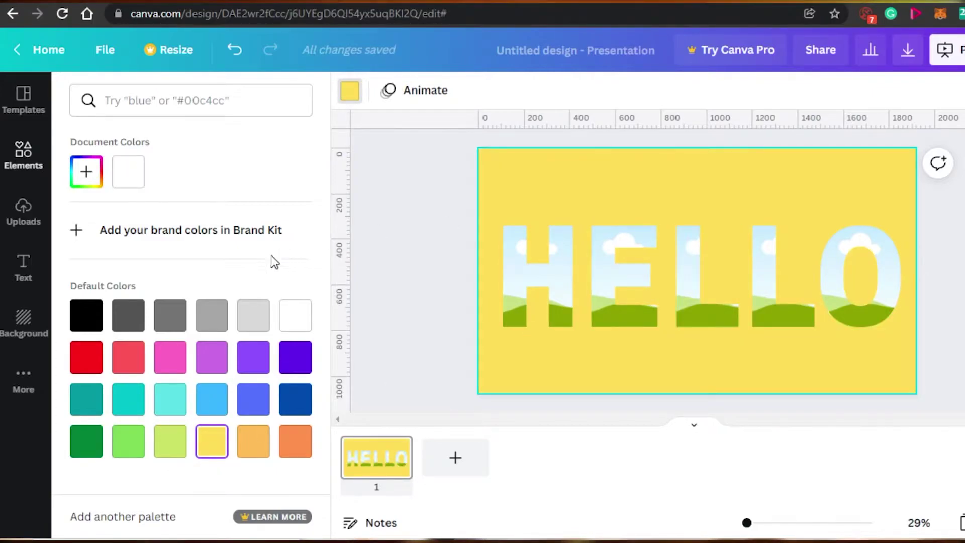
pyautogui.click(420, 287)
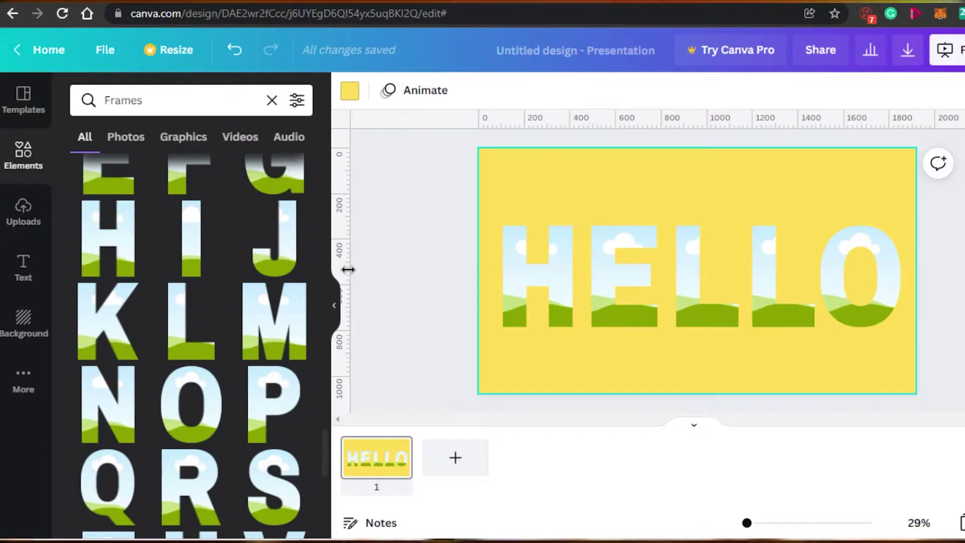
# Search the photos for "seasons" and fill the H frame with the dark red autumn forest photo.
pyautogui.click(134, 143)
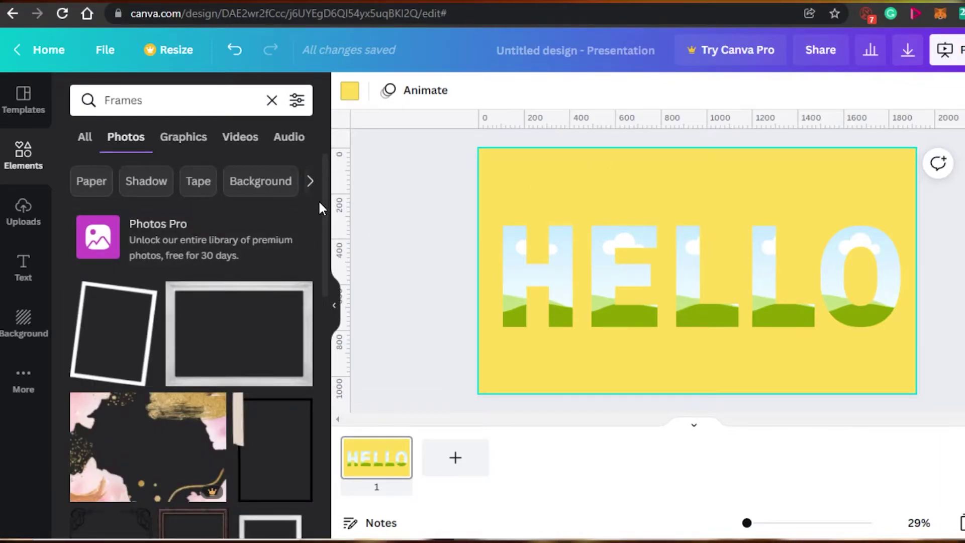
pyautogui.click(272, 103)
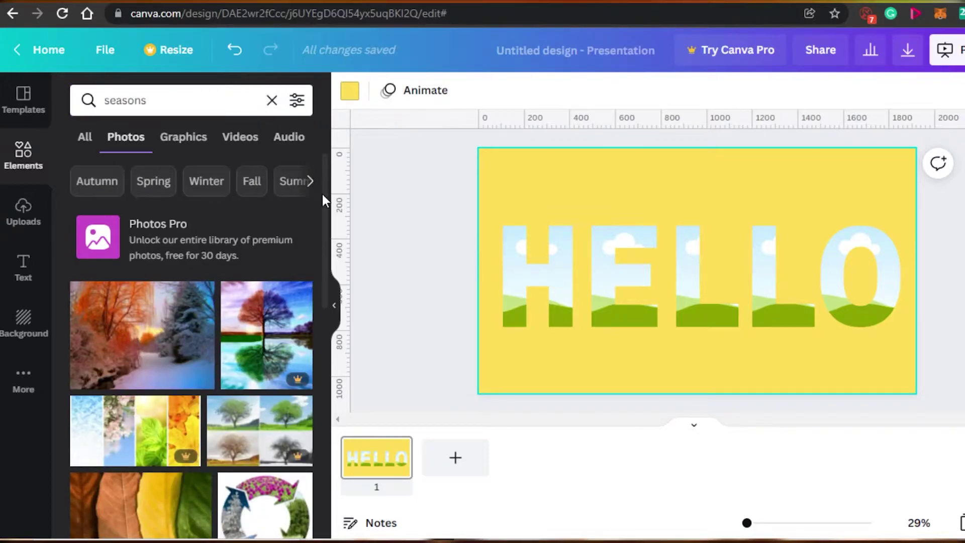
pyautogui.scroll(-5, 322, 194)
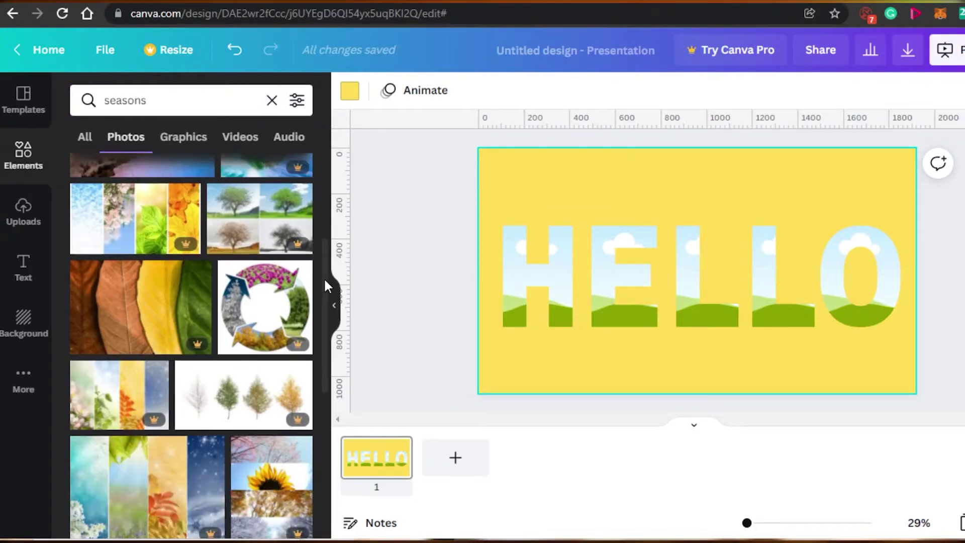
pyautogui.moveTo(324, 277); pyautogui.dragTo(321, 401)
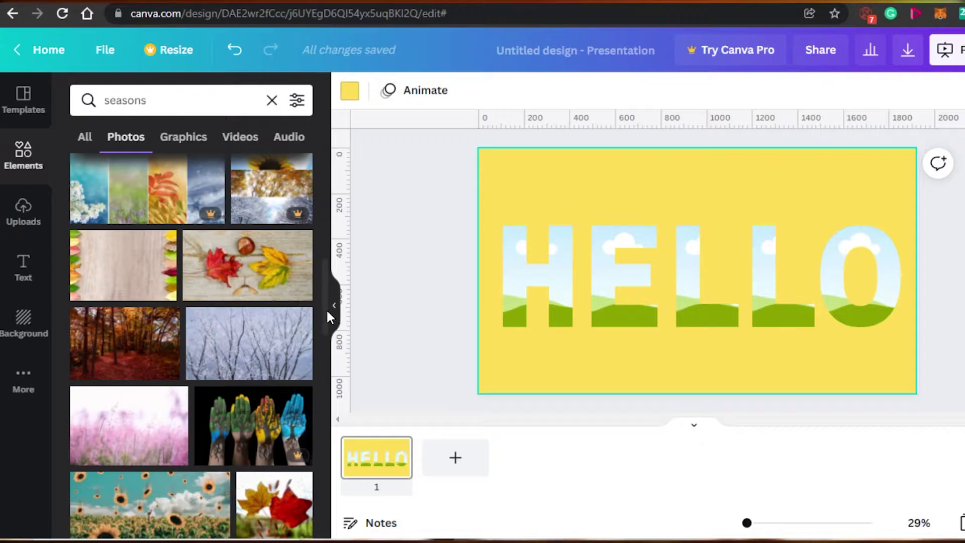
pyautogui.scroll(-3, 322, 332)
pyautogui.scroll(1, 322, 326)
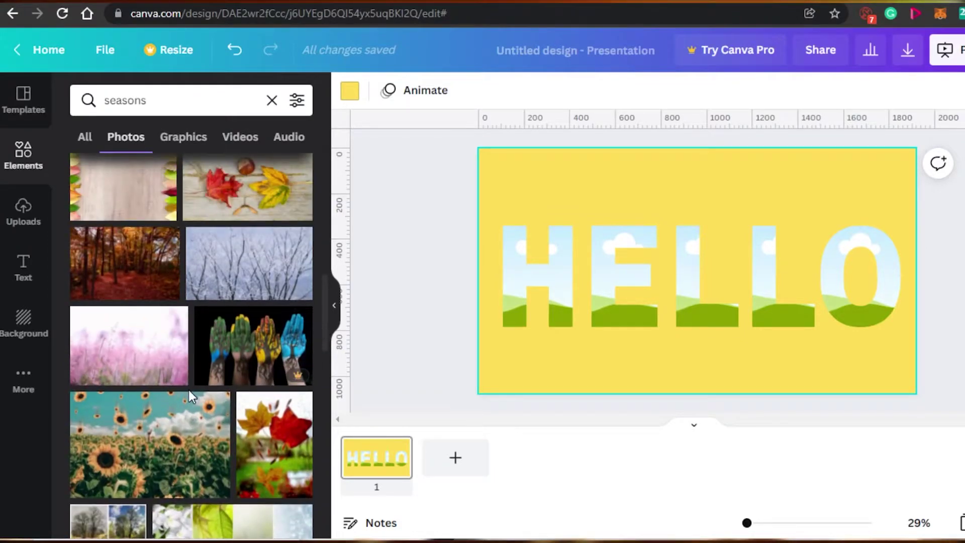
pyautogui.moveTo(167, 258); pyautogui.dragTo(505, 280)
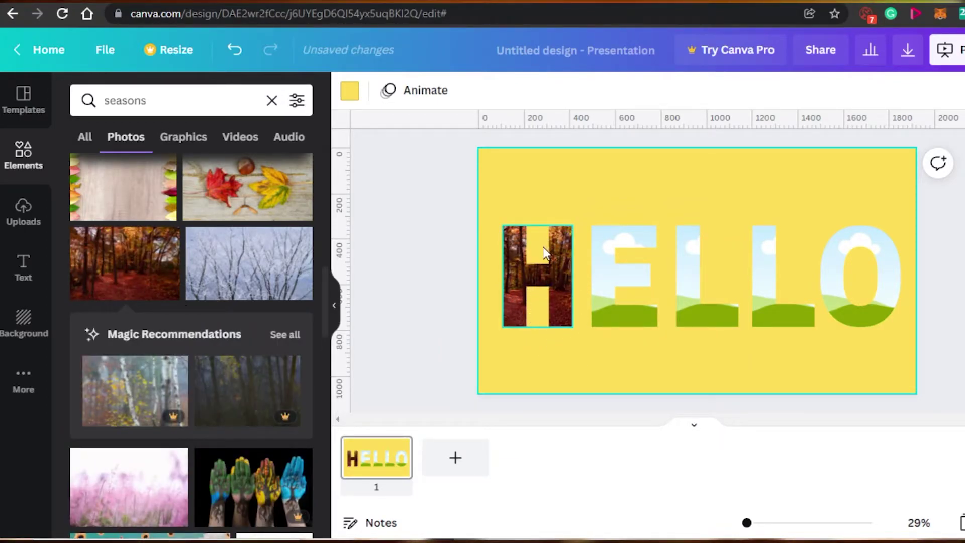
# Fill the E with the autumn stream photo, both Ls with colorful leaves on green, and the O with the yellow autumn tree photo.
pyautogui.moveTo(326, 280); pyautogui.dragTo(328, 397)
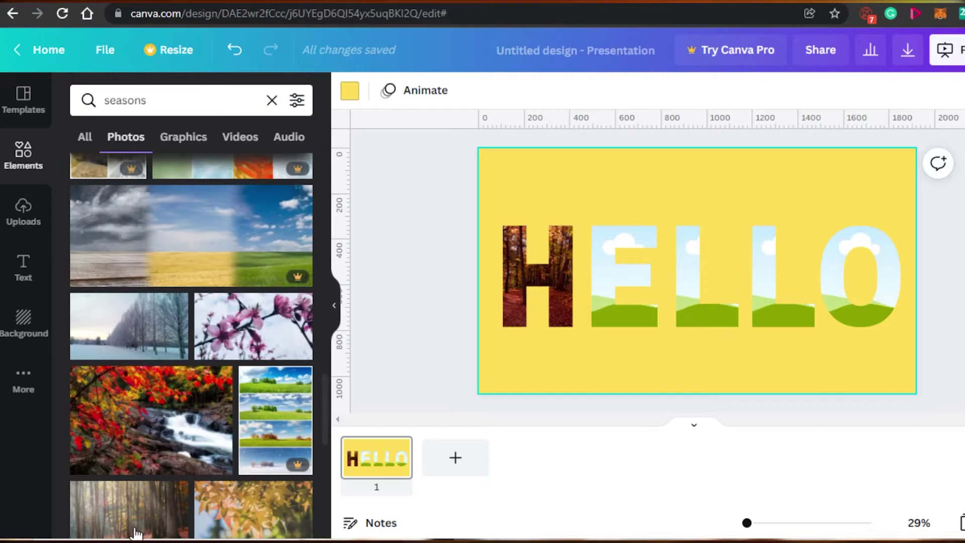
pyautogui.moveTo(151, 446); pyautogui.dragTo(611, 298)
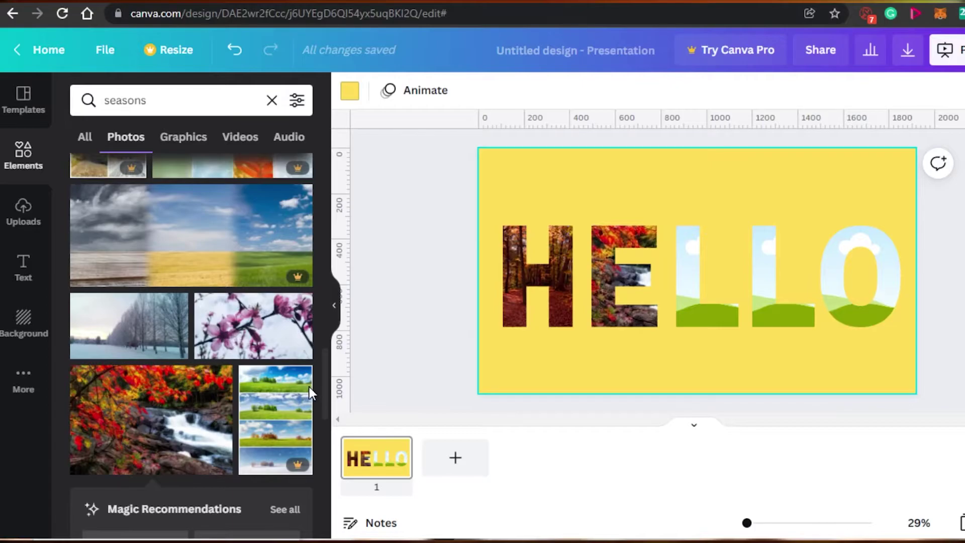
pyautogui.moveTo(324, 388); pyautogui.dragTo(320, 464)
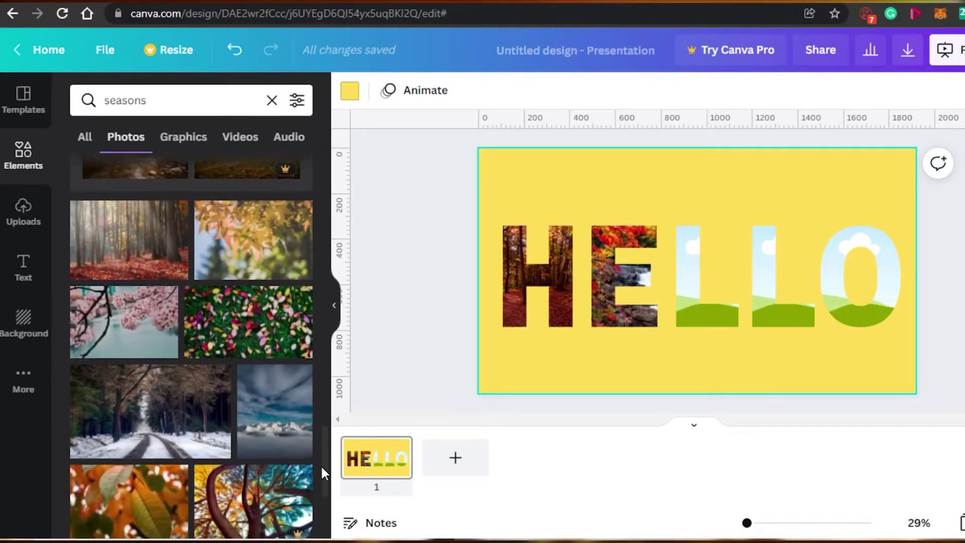
pyautogui.moveTo(241, 325); pyautogui.dragTo(518, 319)
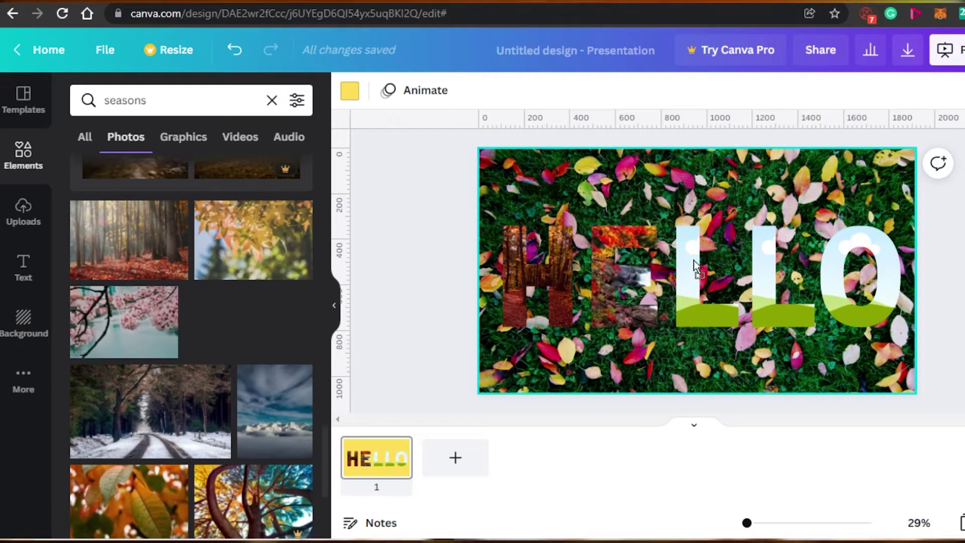
pyautogui.moveTo(696, 266); pyautogui.dragTo(698, 266)
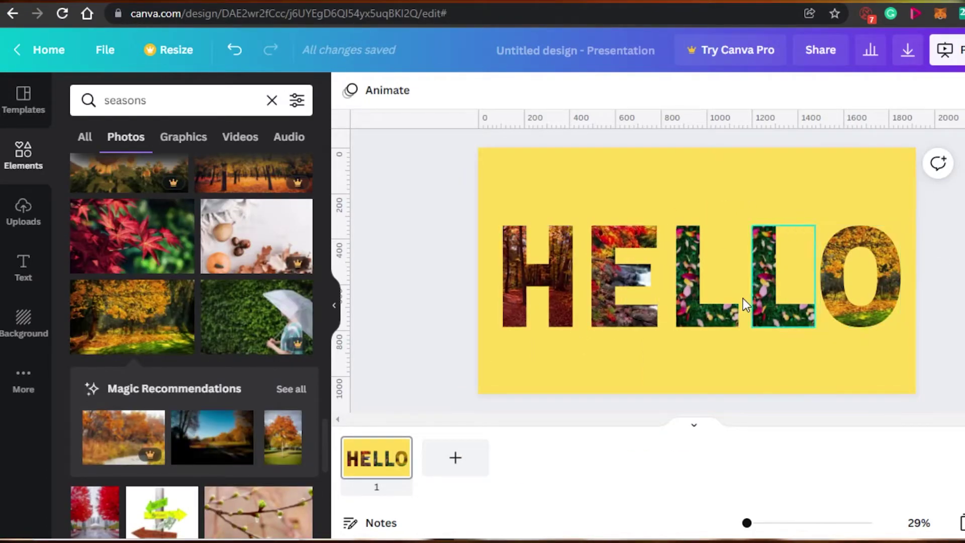
# Set the pink maple leaf photo from the seasons results as the page background behind the letters.
pyautogui.click(563, 189)
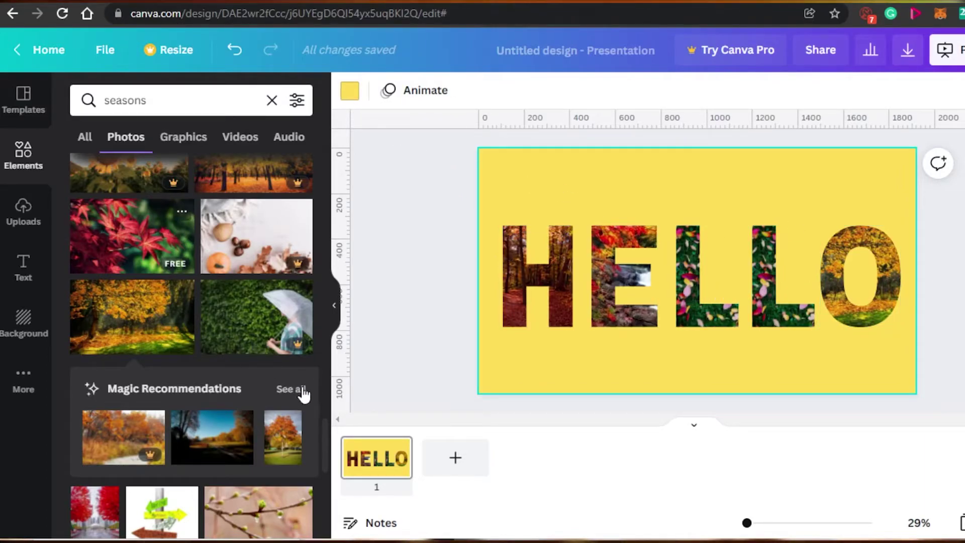
pyautogui.scroll(-3, 327, 454)
pyautogui.scroll(-6, 327, 462)
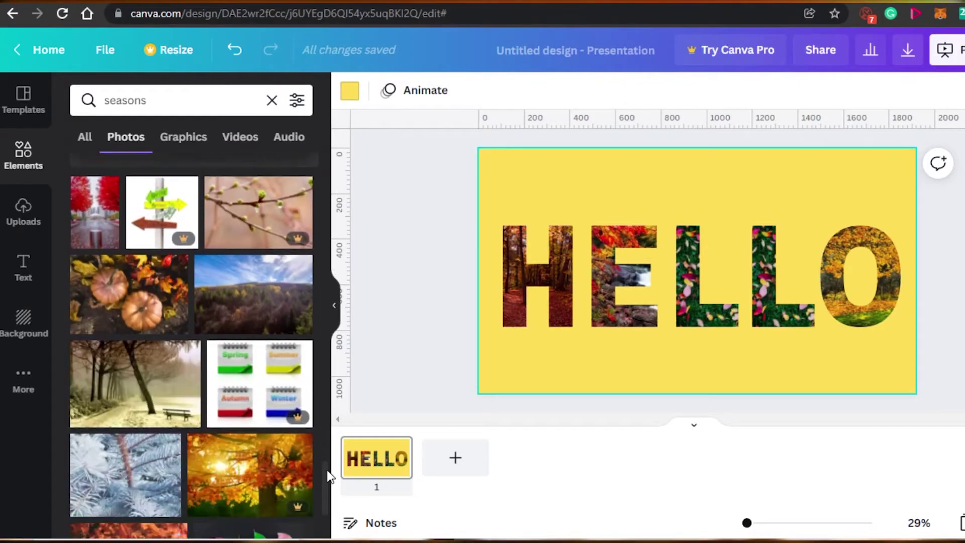
pyautogui.scroll(-5, 329, 523)
pyautogui.scroll(-3, 328, 528)
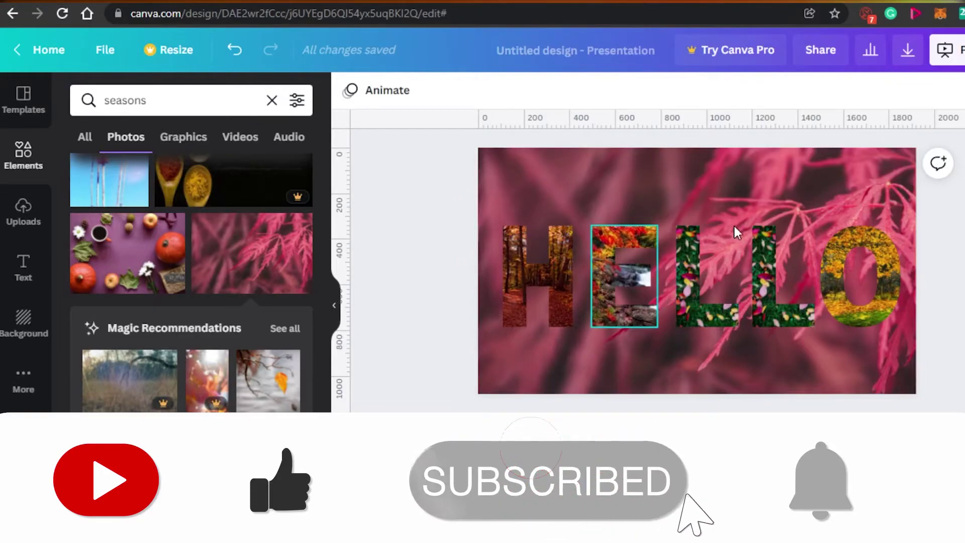
pyautogui.click(779, 201)
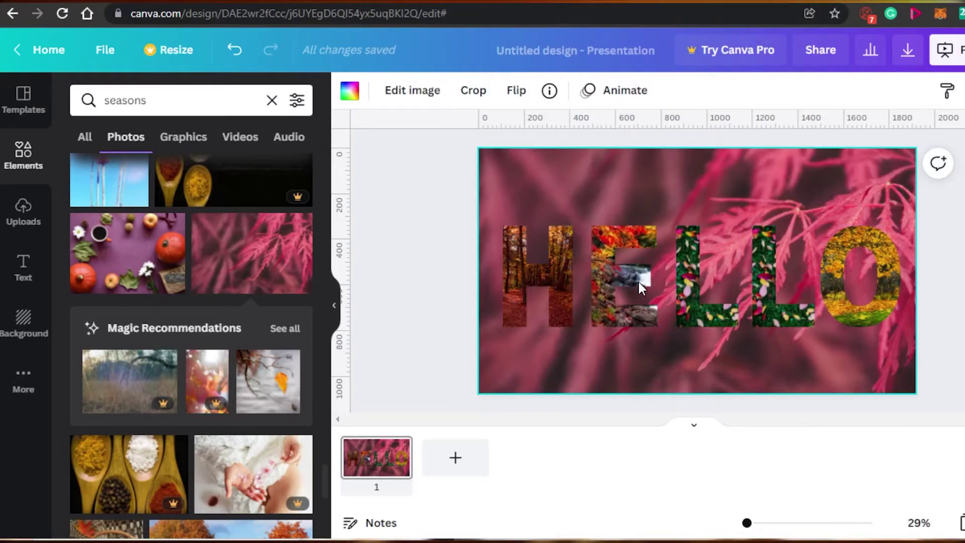
# Add a second page and insert the purple PLAY font combination from the text styles on it.
pyautogui.click(455, 459)
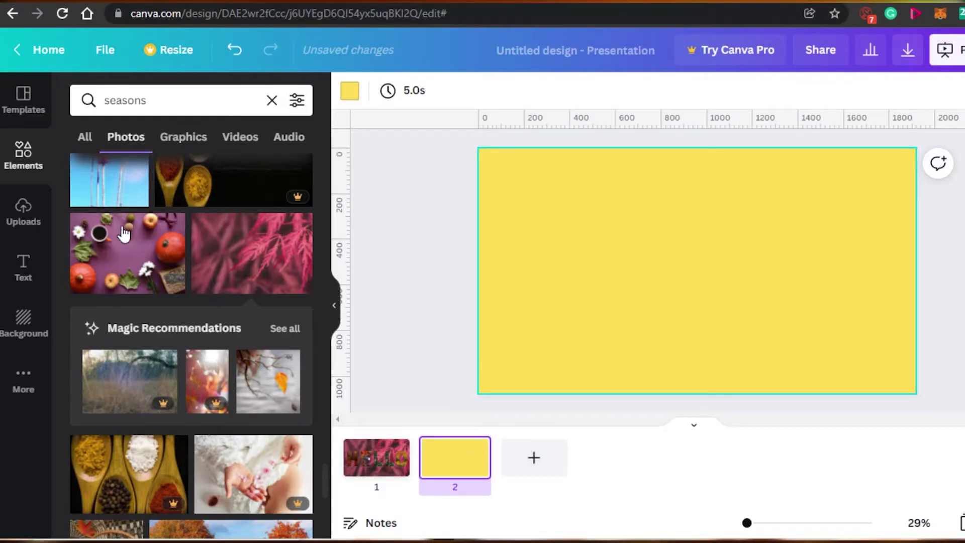
pyautogui.click(25, 278)
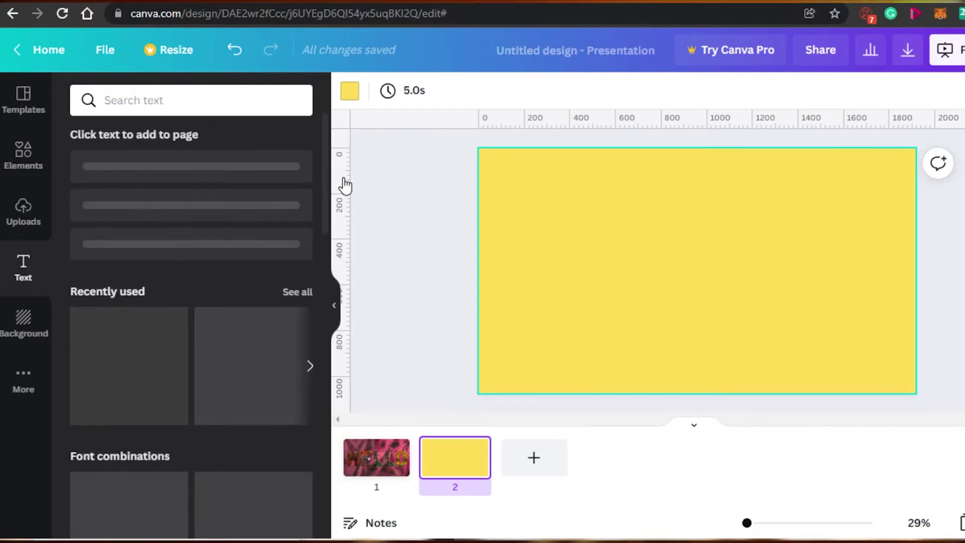
pyautogui.scroll(-5, 323, 211)
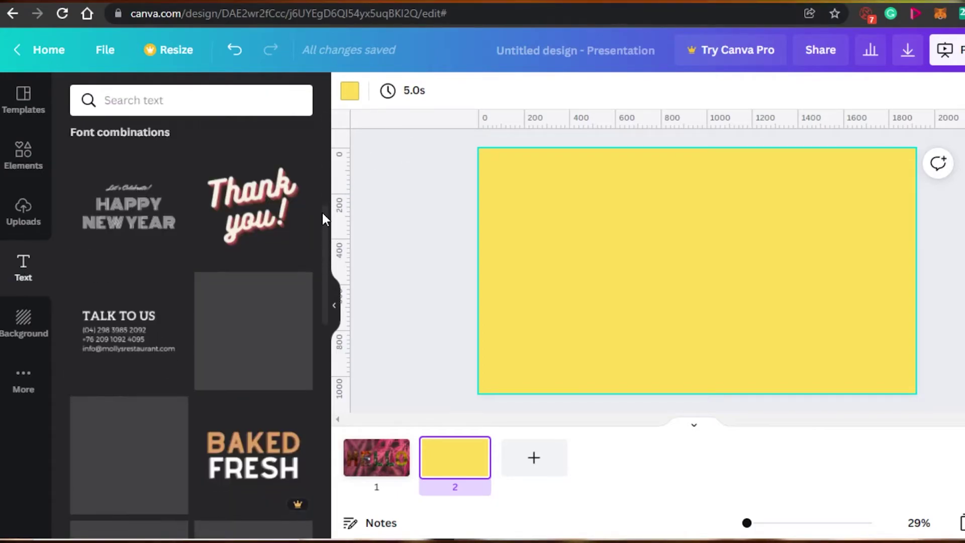
pyautogui.moveTo(322, 212); pyautogui.dragTo(324, 472)
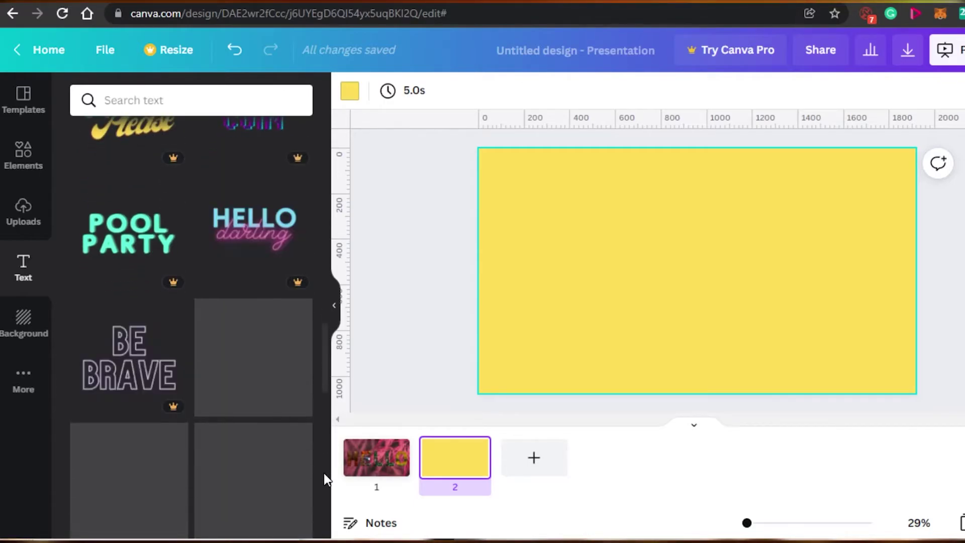
pyautogui.moveTo(323, 360); pyautogui.dragTo(318, 438)
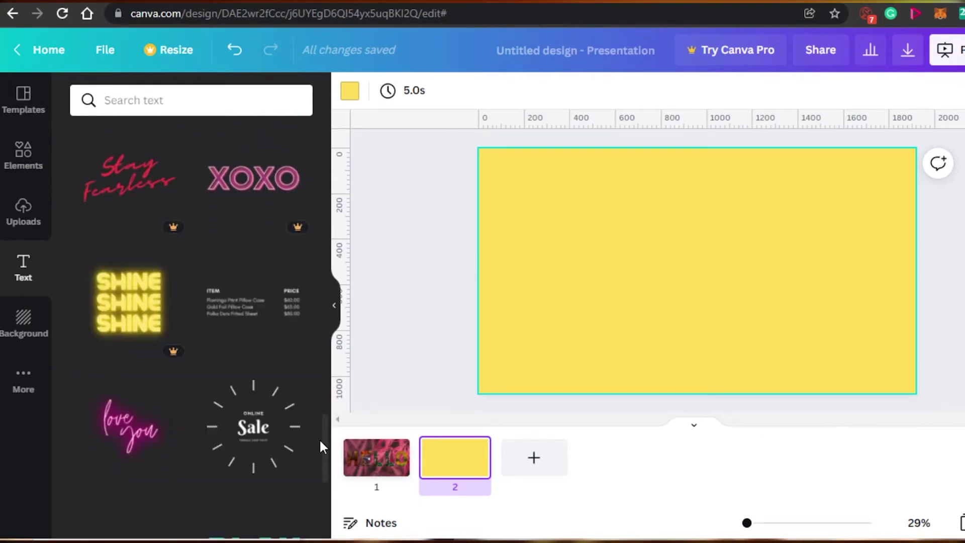
pyautogui.moveTo(327, 449); pyautogui.dragTo(326, 501)
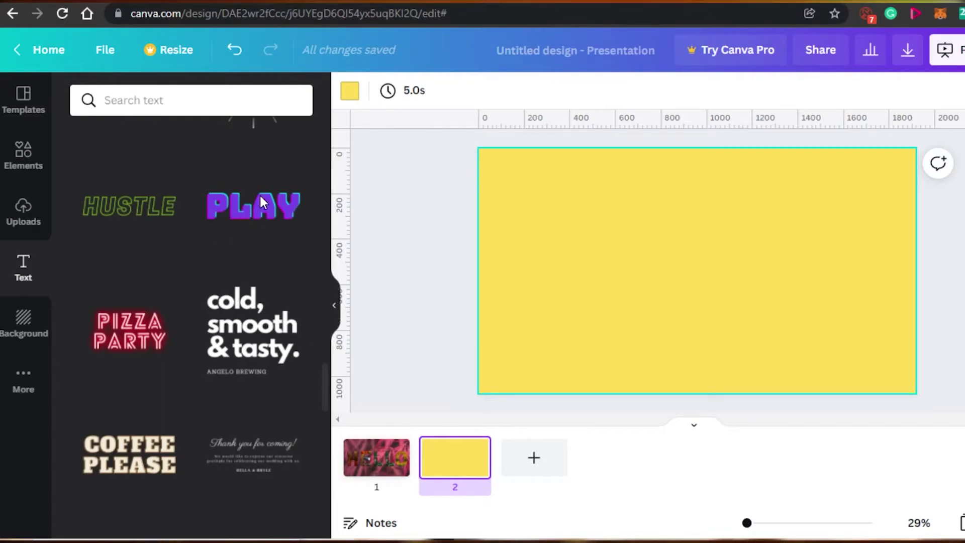
pyautogui.click(283, 221)
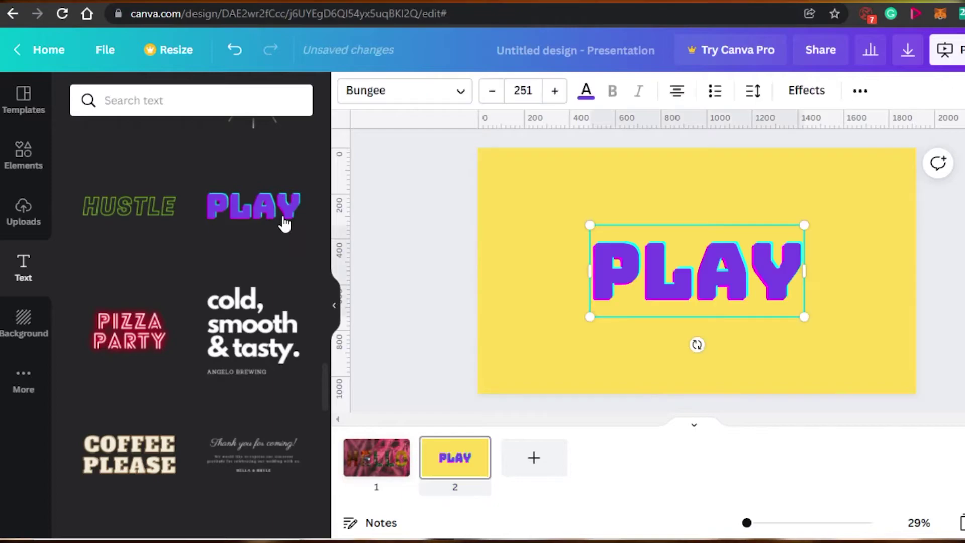
# Enlarge the PLAY text to size 312, widen its text box, and replace the wording with HOW TO GLOBAL.
pyautogui.moveTo(587, 222); pyautogui.dragTo(535, 201)
pyautogui.moveTo(810, 255); pyautogui.dragTo(890, 256)
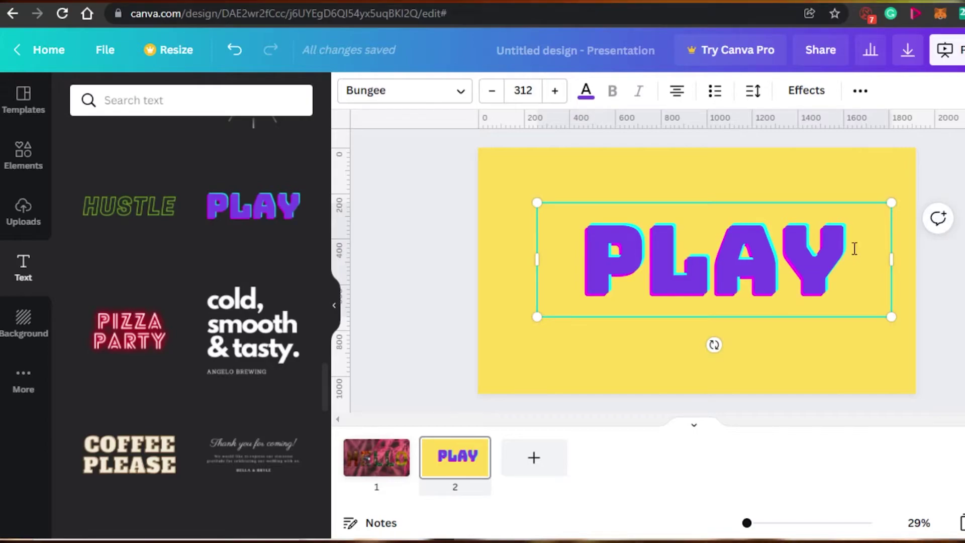
pyautogui.doubleClick(854, 248)
pyautogui.hotkey('ctrl', 'a')
pyautogui.press('BackSpace')
pyautogui.write('HOW TO GLOBAL')
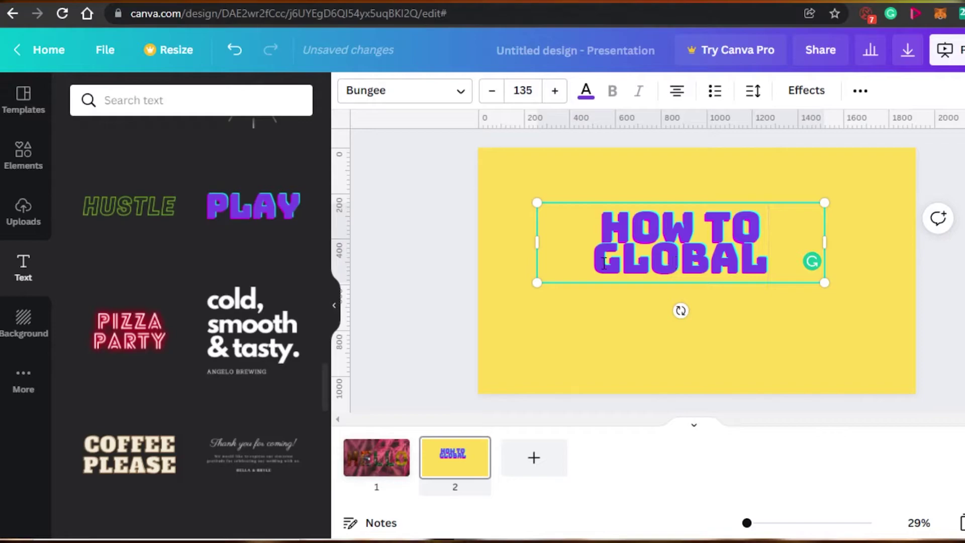
# Increase the line spacing of the HOW TO GLOBAL text and move it to the page's upper-left corner.
pyautogui.click(752, 91)
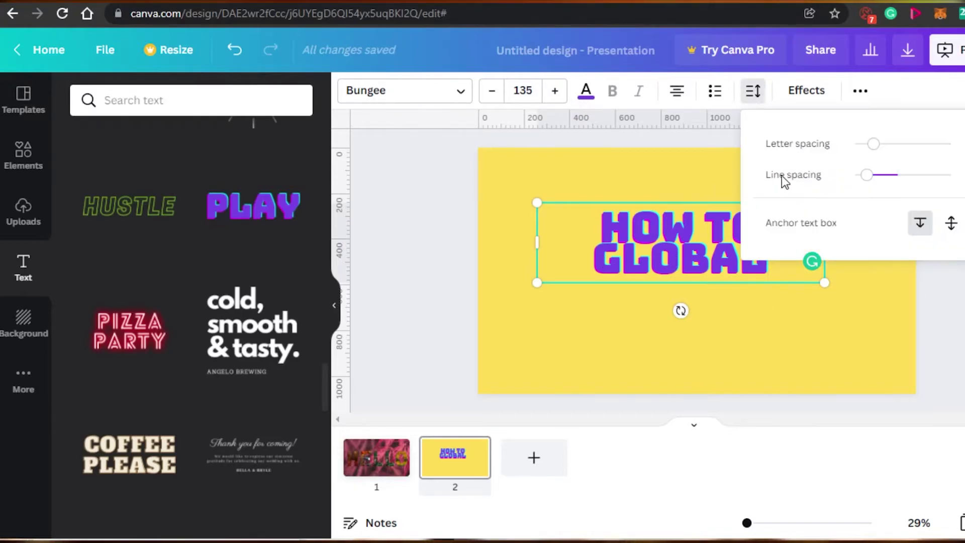
pyautogui.moveTo(866, 175)
pyautogui.mouseDown()
pyautogui.moveTo(889, 176)
pyautogui.moveTo(879, 180)
pyautogui.mouseUp()
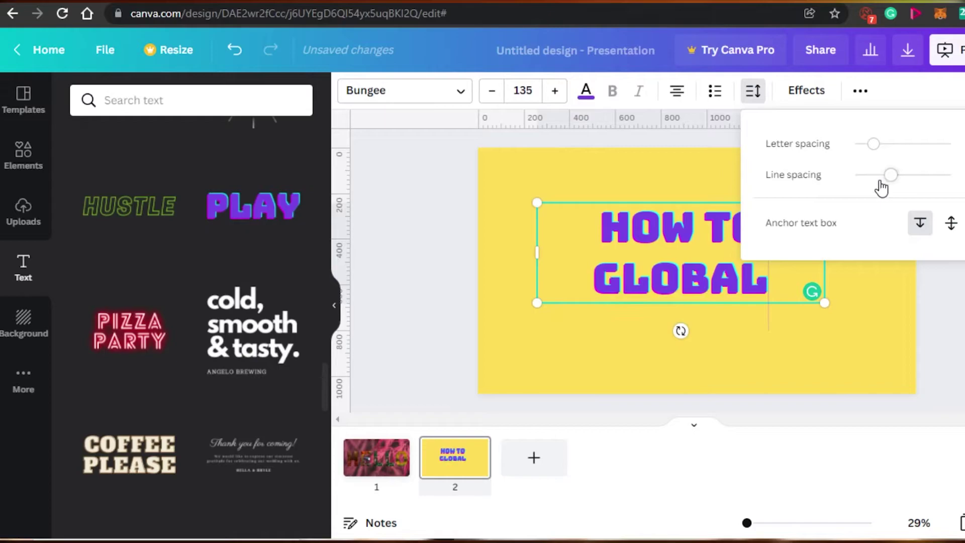
pyautogui.click(828, 330)
pyautogui.click(827, 328)
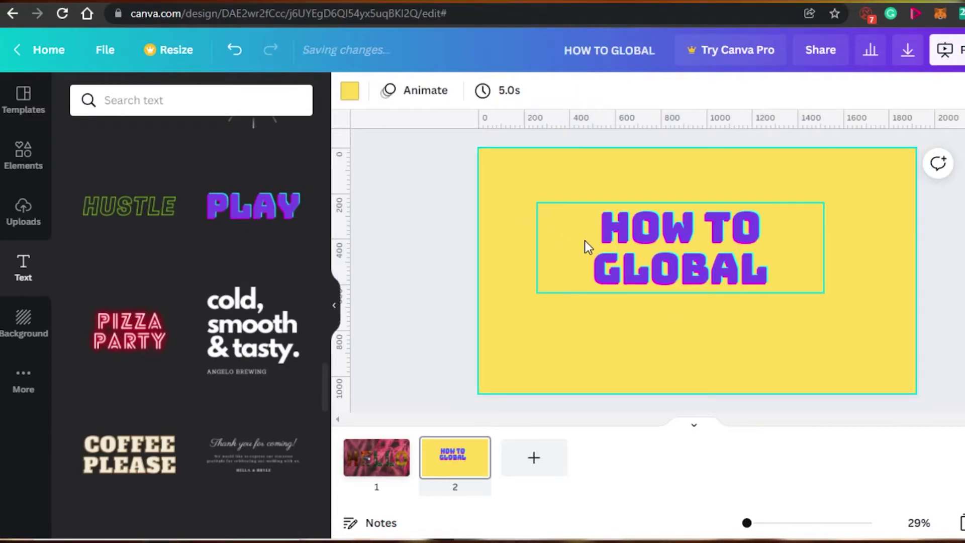
pyautogui.click(535, 201)
pyautogui.moveTo(620, 243); pyautogui.dragTo(566, 179)
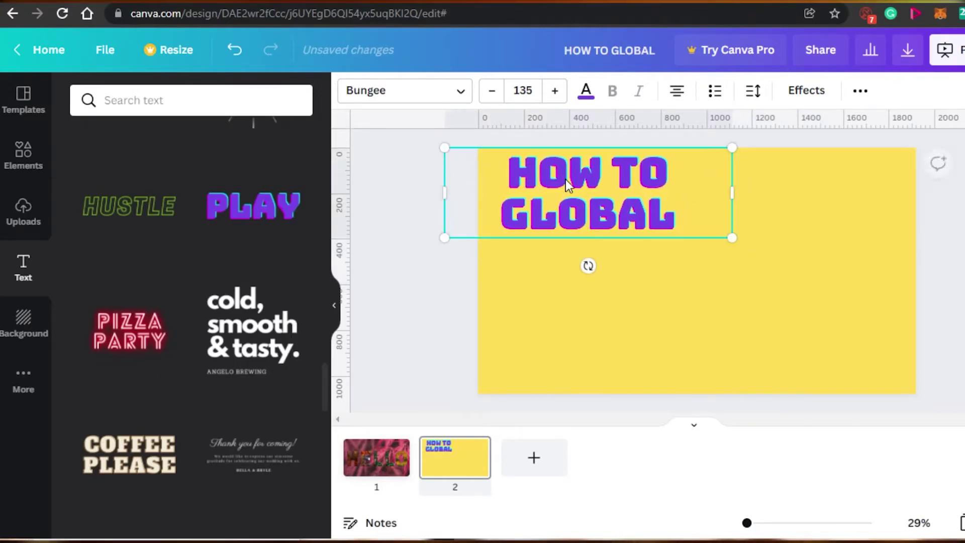
# Add the neon PIZZA PARTY font combination, shrink it to size 159, and place it below and right of HOW TO GLOBAL.
pyautogui.moveTo(323, 371)
pyautogui.mouseDown()
pyautogui.moveTo(324, 388)
pyautogui.moveTo(324, 376)
pyautogui.mouseUp()
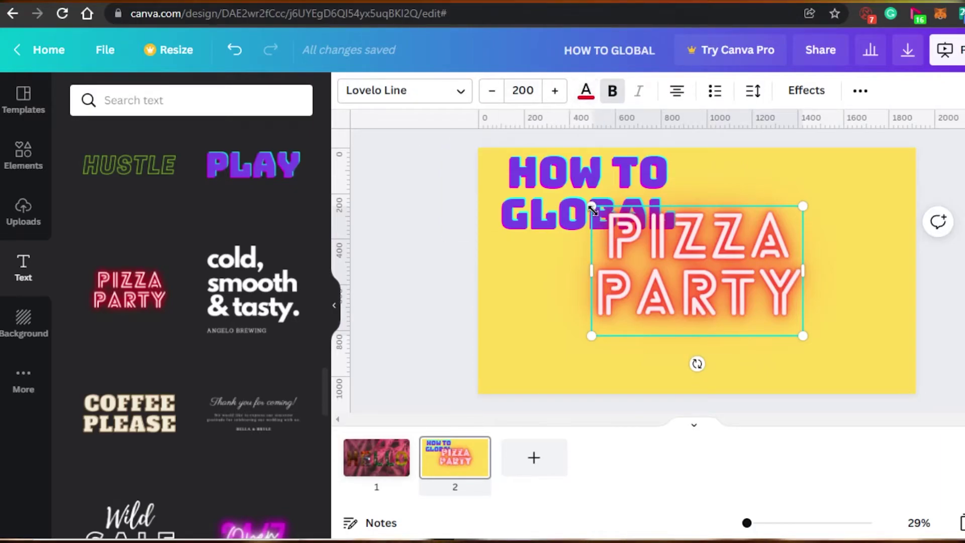
pyautogui.moveTo(615, 245); pyautogui.dragTo(666, 300)
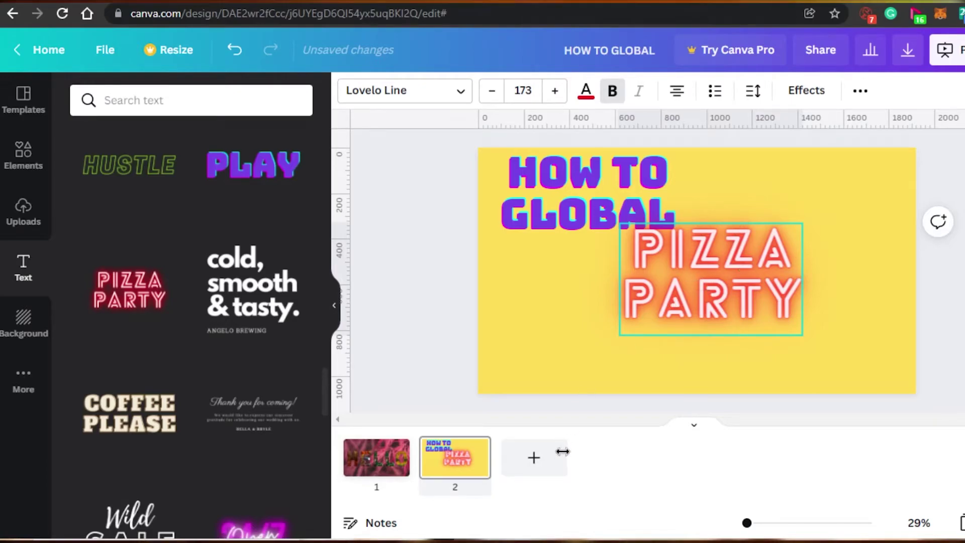
pyautogui.moveTo(710, 294); pyautogui.dragTo(774, 300)
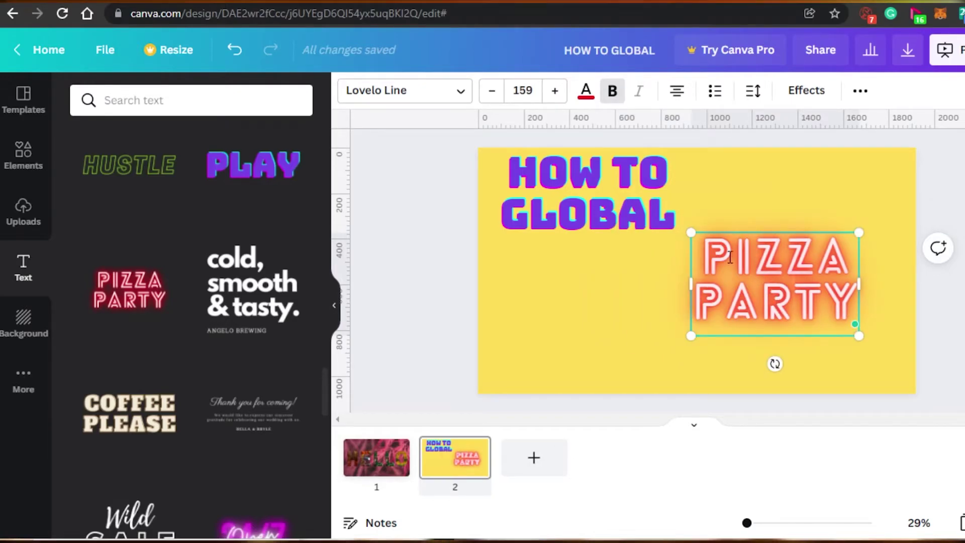
# Try custom colors #B46A72 and #5328FF on the PIZZA PARTY text and set it back to the red document color.
pyautogui.click(586, 94)
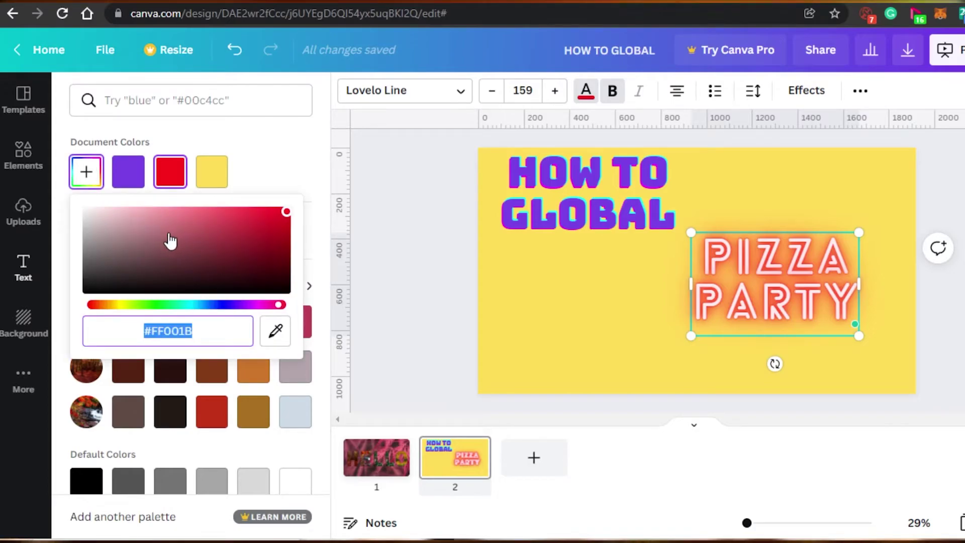
pyautogui.click(168, 233)
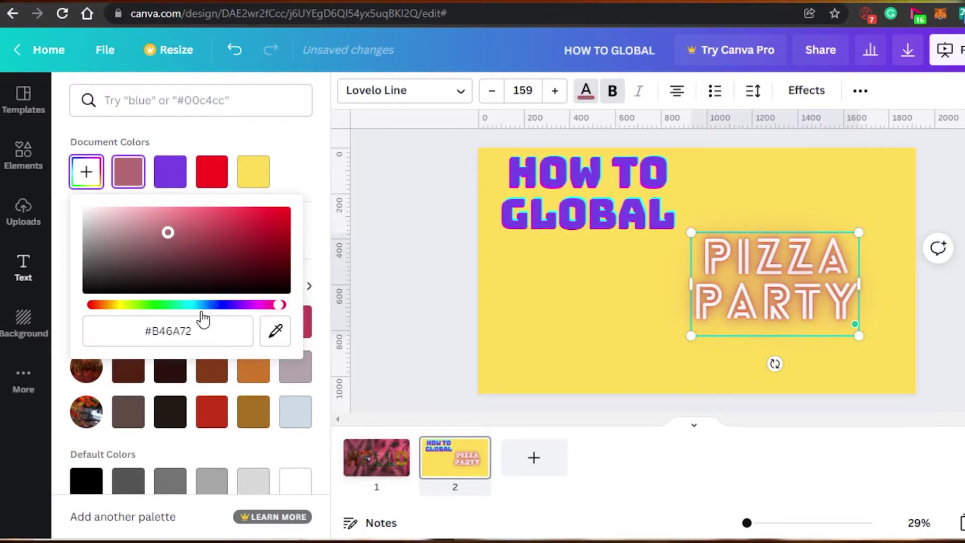
pyautogui.click(224, 303)
pyautogui.moveTo(169, 234)
pyautogui.mouseDown()
pyautogui.moveTo(171, 226)
pyautogui.moveTo(226, 266)
pyautogui.moveTo(198, 209)
pyautogui.moveTo(260, 211)
pyautogui.moveTo(263, 226)
pyautogui.moveTo(287, 220)
pyautogui.moveTo(258, 262)
pyautogui.moveTo(258, 211)
pyautogui.mouseUp()
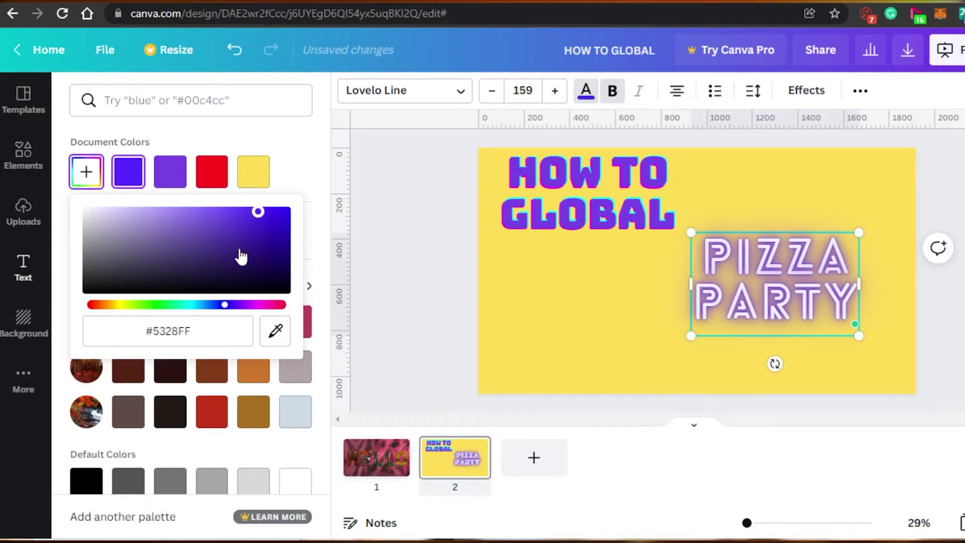
pyautogui.click(213, 168)
pyautogui.click(213, 167)
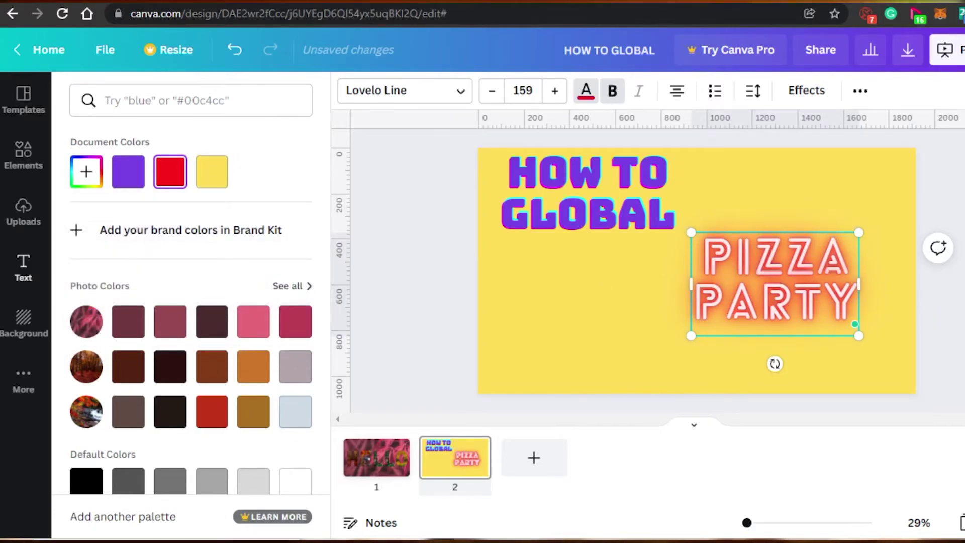
pyautogui.click(821, 285)
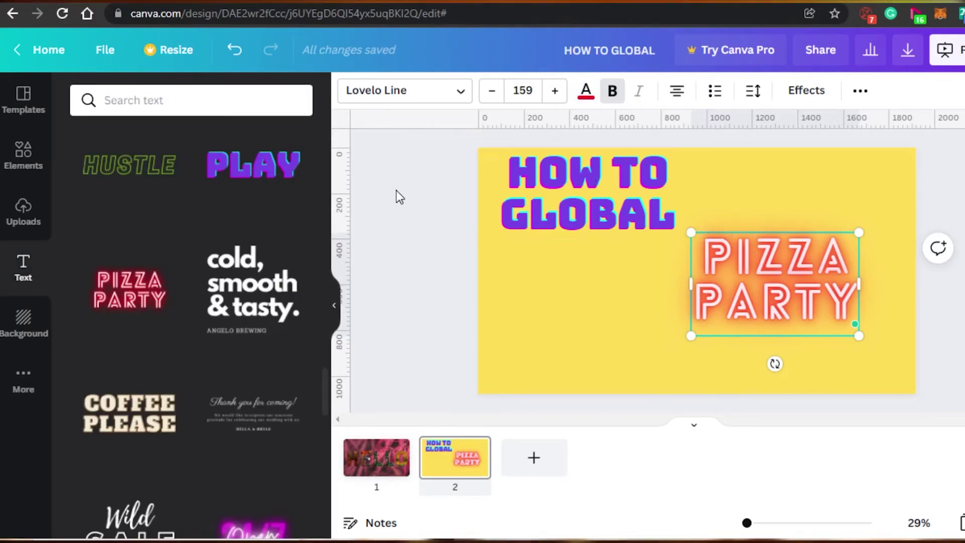
# Review the effect styles, glitch settings and shape options available for the HOW TO GLOBAL text.
pyautogui.click(591, 197)
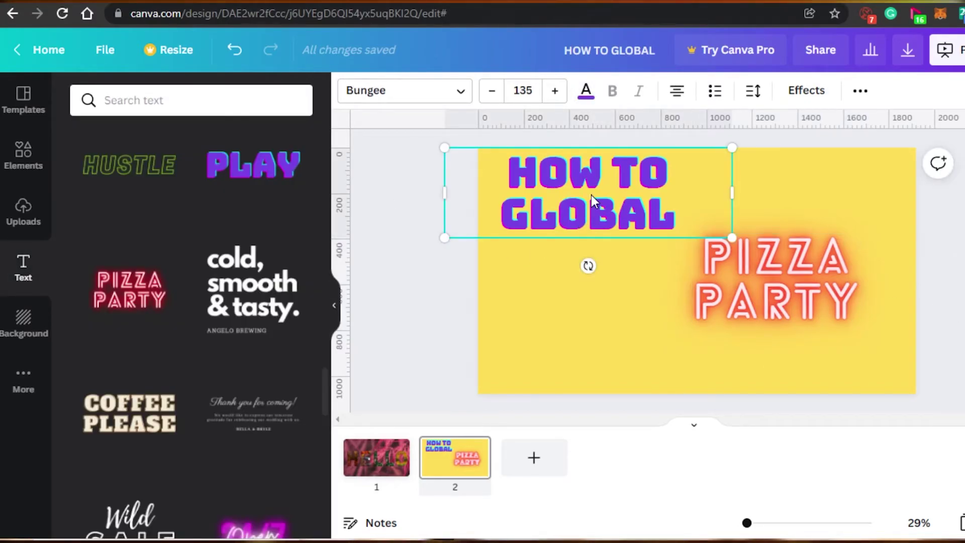
pyautogui.click(806, 91)
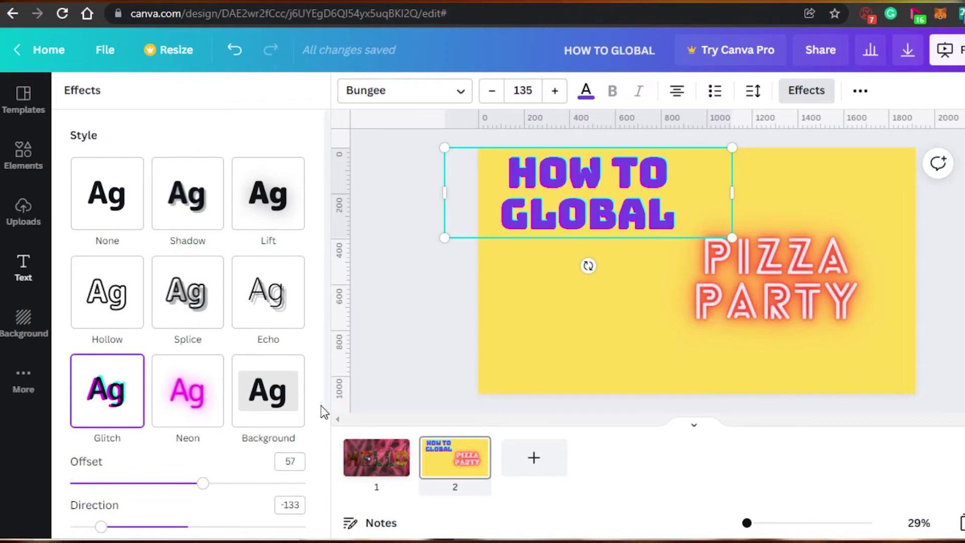
pyautogui.scroll(-3, 321, 404)
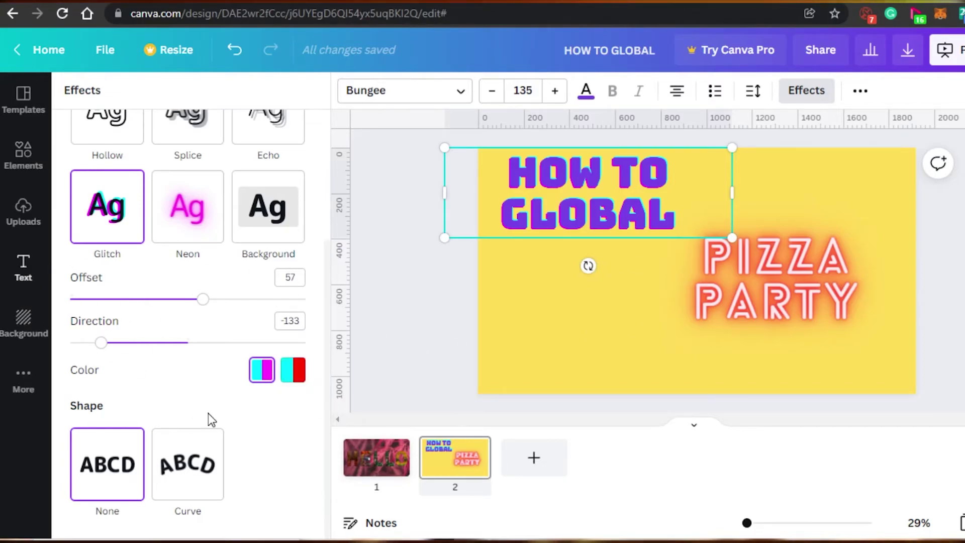
# Add a heading reading SOMETHING below HOW TO GLOBAL and apply the Glitch effect to it.
pyautogui.click(19, 278)
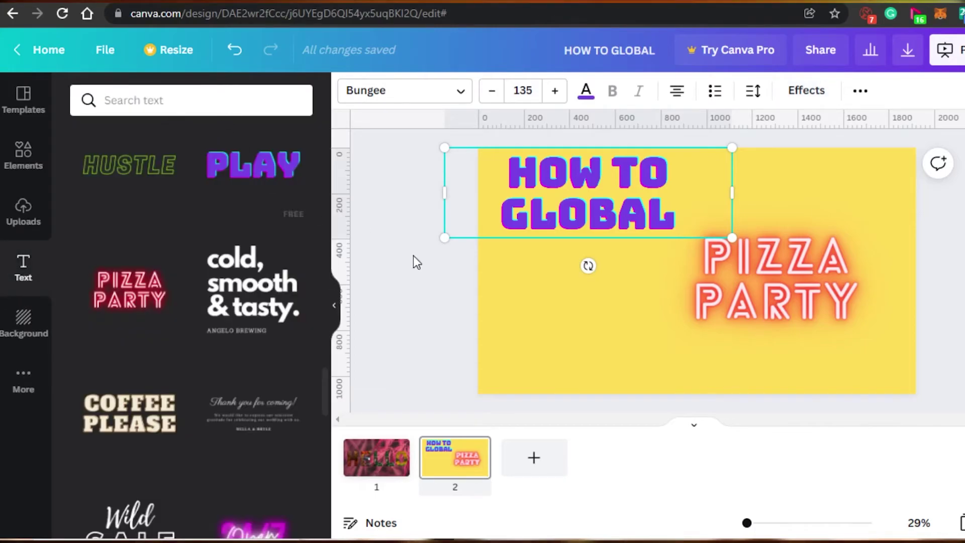
pyautogui.moveTo(322, 405); pyautogui.dragTo(332, 115)
pyautogui.click(194, 169)
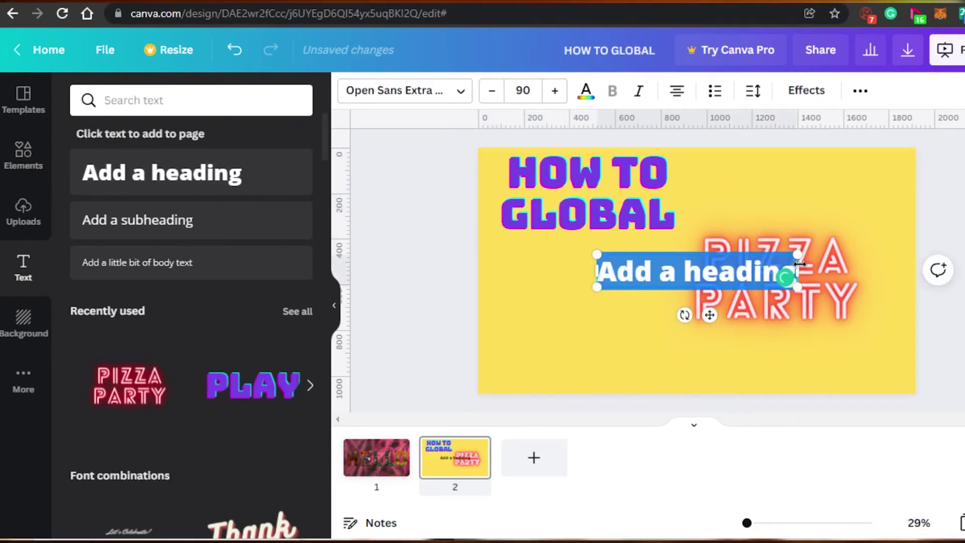
pyautogui.moveTo(815, 267); pyautogui.dragTo(929, 272)
pyautogui.write('SOMETHING')
pyautogui.moveTo(704, 252); pyautogui.dragTo(541, 294)
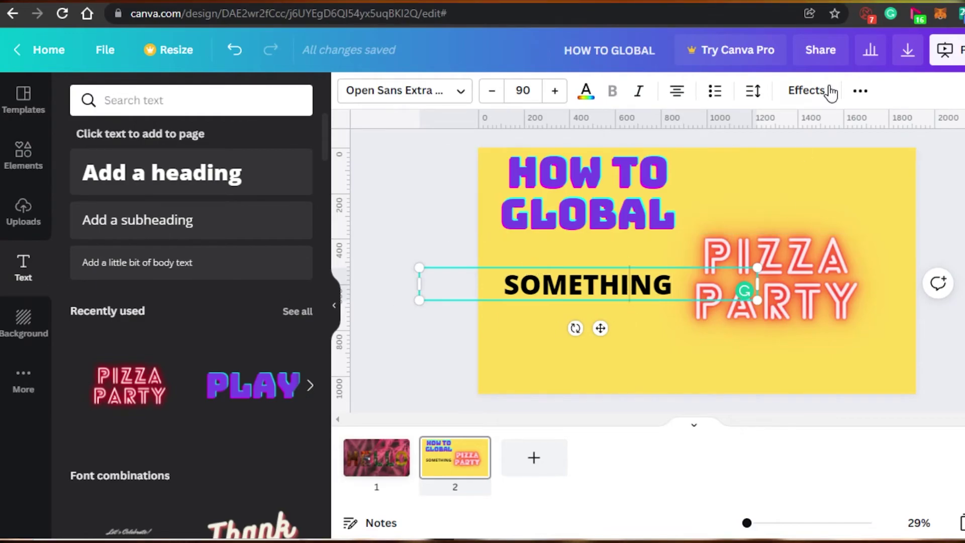
pyautogui.click(806, 89)
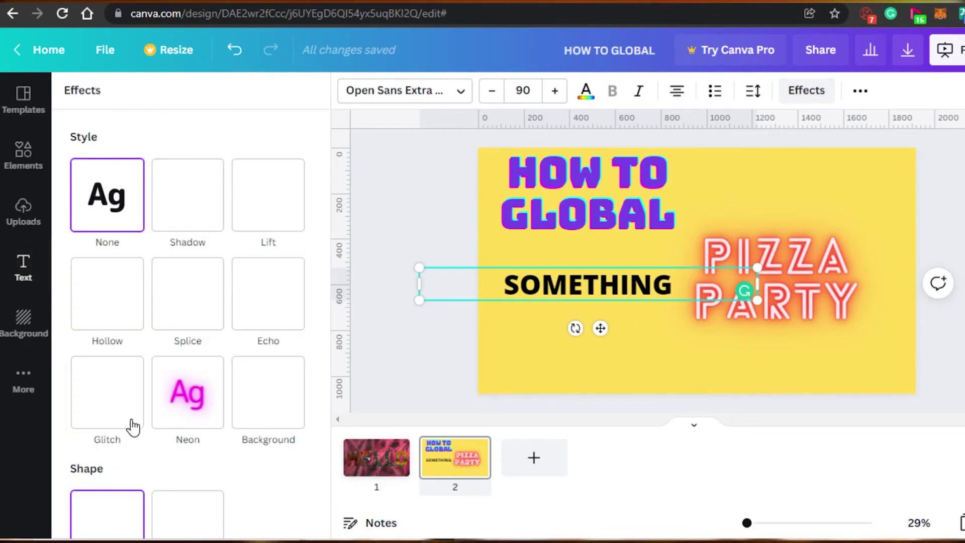
pyautogui.click(107, 392)
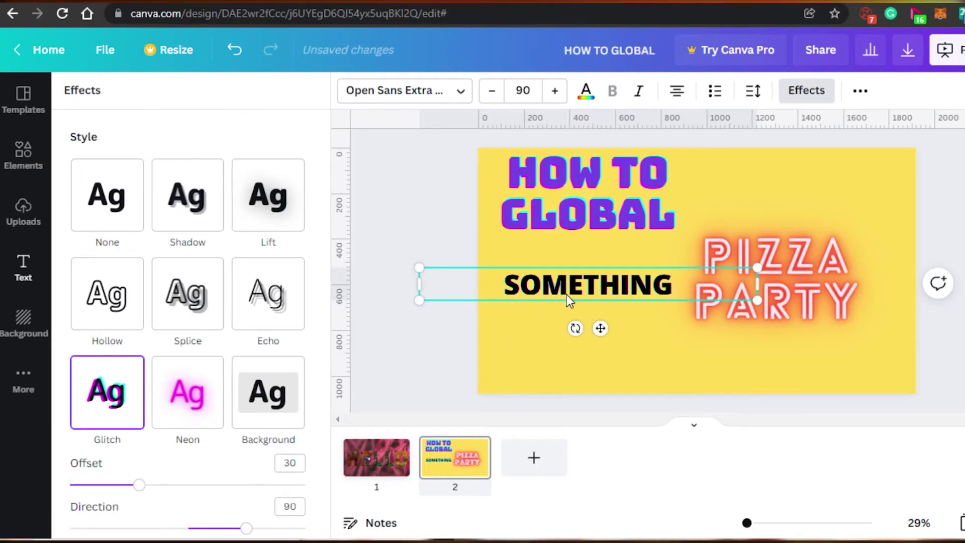
# Try custom colors #691414 and #523F3F on the SOMETHING heading and return it to black.
pyautogui.click(586, 91)
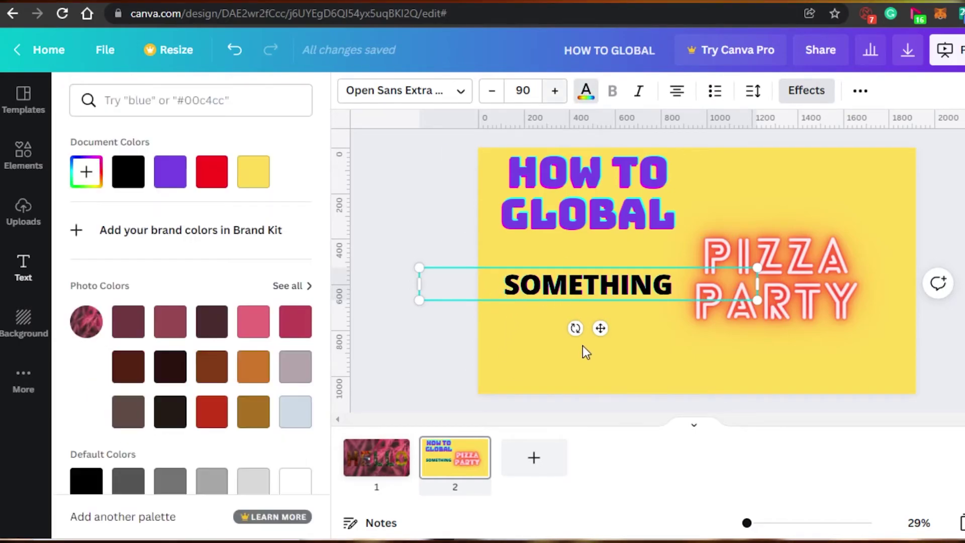
pyautogui.click(86, 171)
pyautogui.click(251, 260)
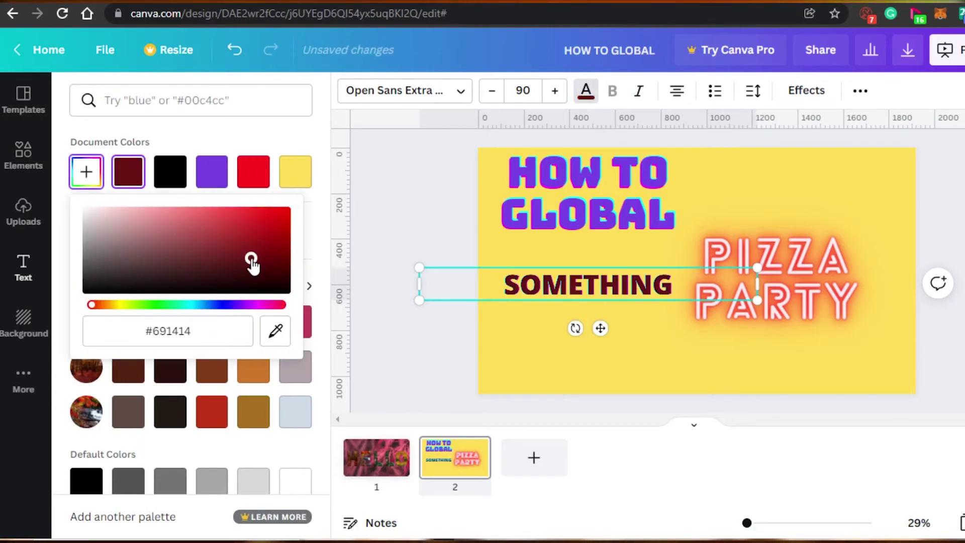
pyautogui.click(163, 264)
pyautogui.click(131, 265)
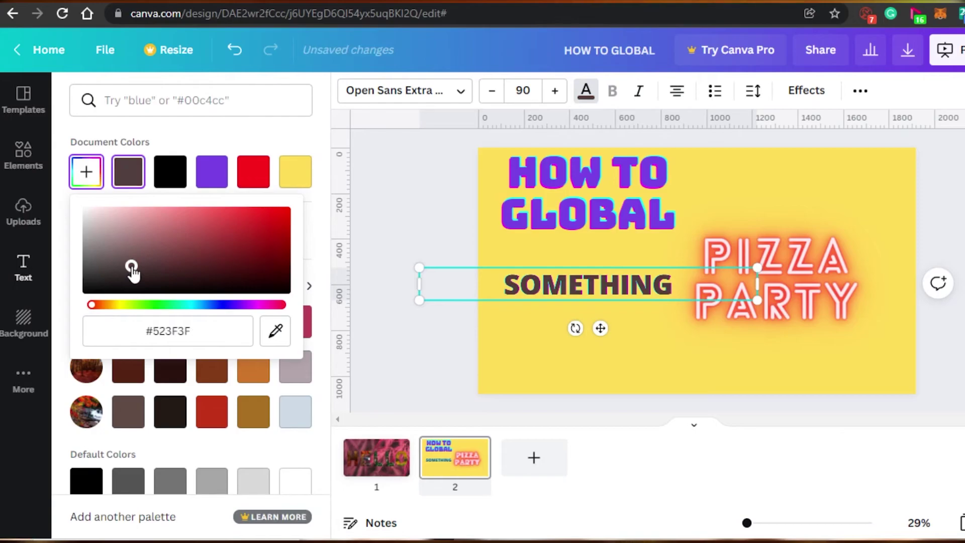
pyautogui.click(131, 230)
pyautogui.click(170, 171)
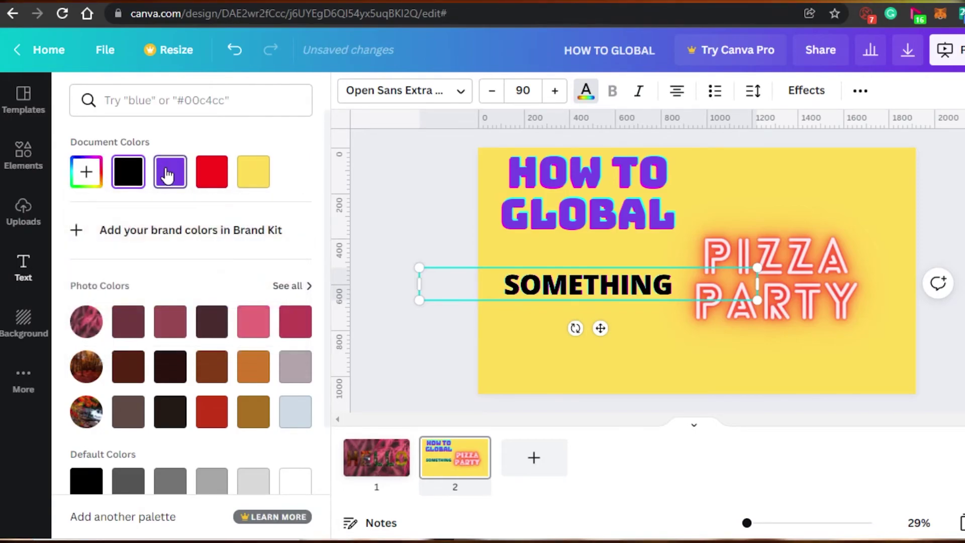
# Move the SOMETHING heading down near the page's lower edge and enlarge it to size 146.
pyautogui.moveTo(419, 266); pyautogui.dragTo(397, 229)
pyautogui.moveTo(575, 290); pyautogui.dragTo(580, 356)
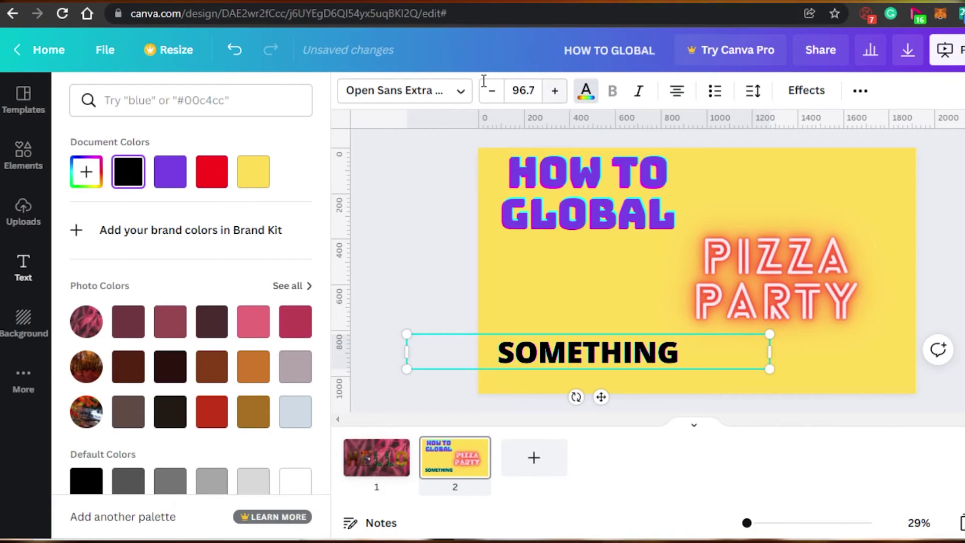
pyautogui.moveTo(769, 333); pyautogui.dragTo(950, 216)
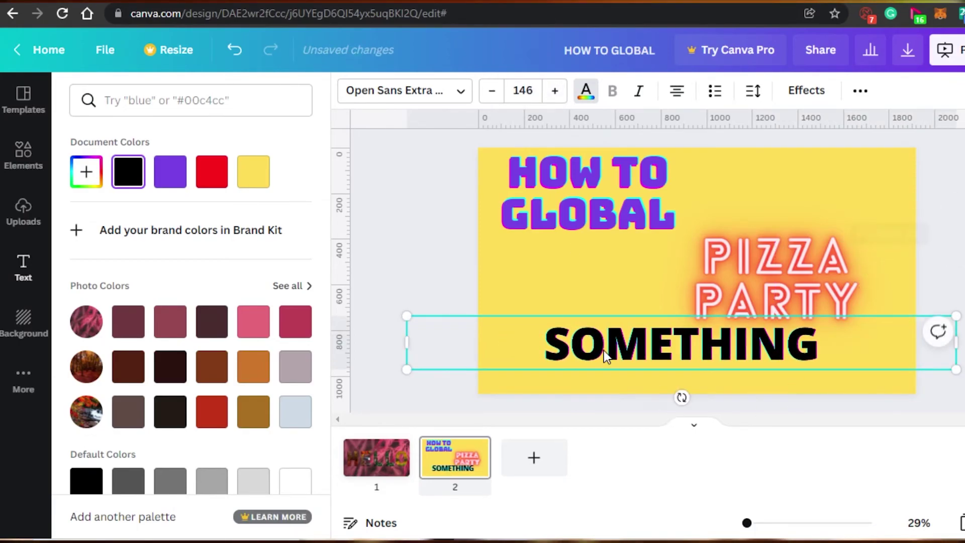
# Change the SOMETHING heading's font to Lovelo Line and move it to the lower-left part of the yellow page, below PIZZA PARTY.
pyautogui.moveTo(613, 324); pyautogui.dragTo(565, 317)
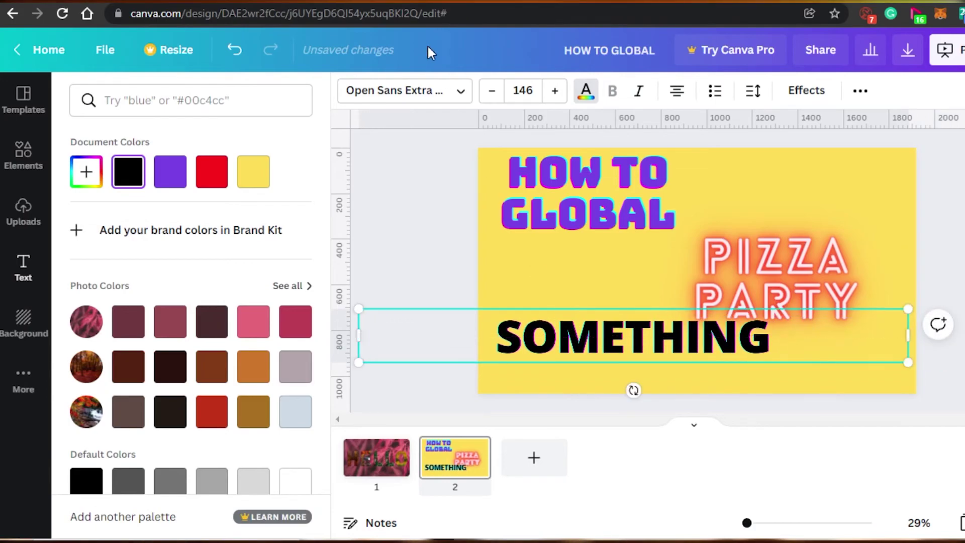
pyautogui.click(419, 92)
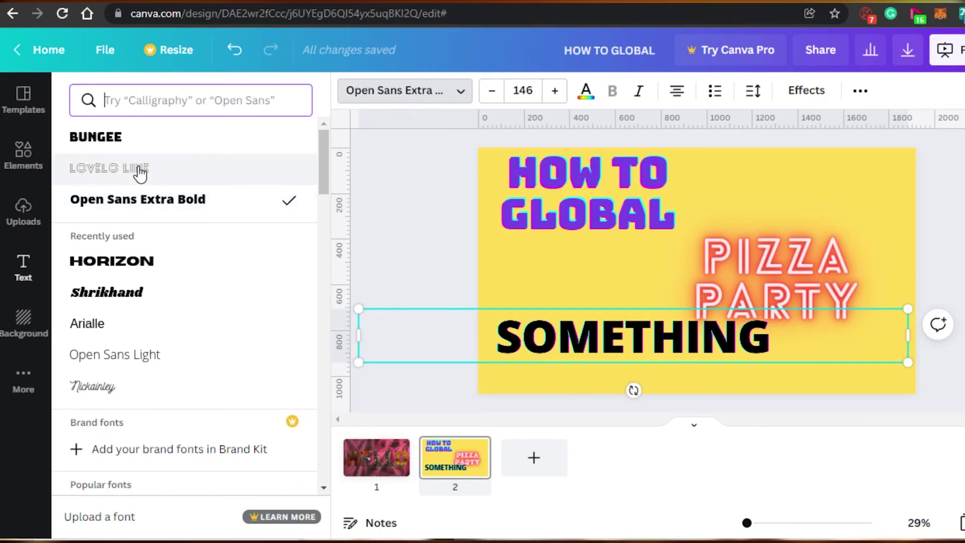
pyautogui.click(140, 174)
pyautogui.moveTo(580, 334); pyautogui.dragTo(579, 368)
pyautogui.press('Escape')
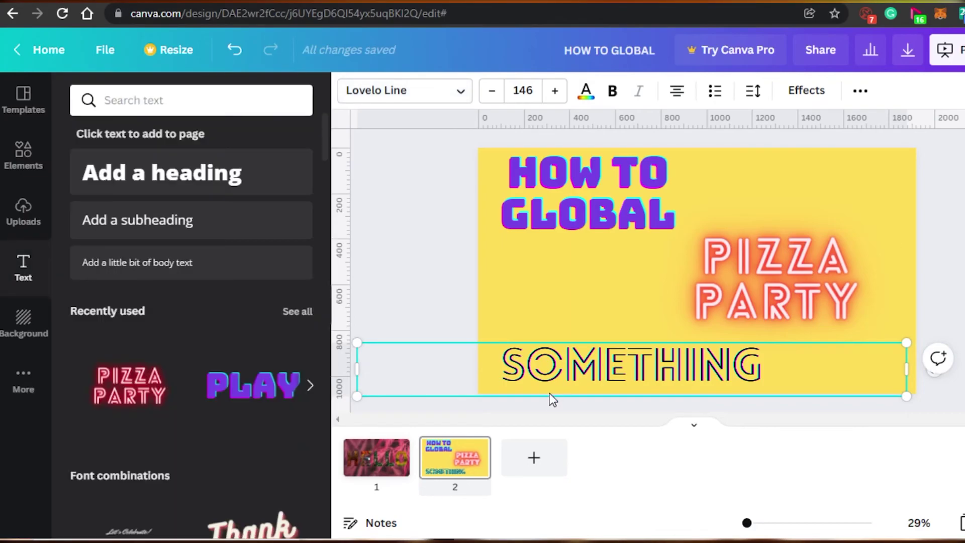
pyautogui.press('Escape')
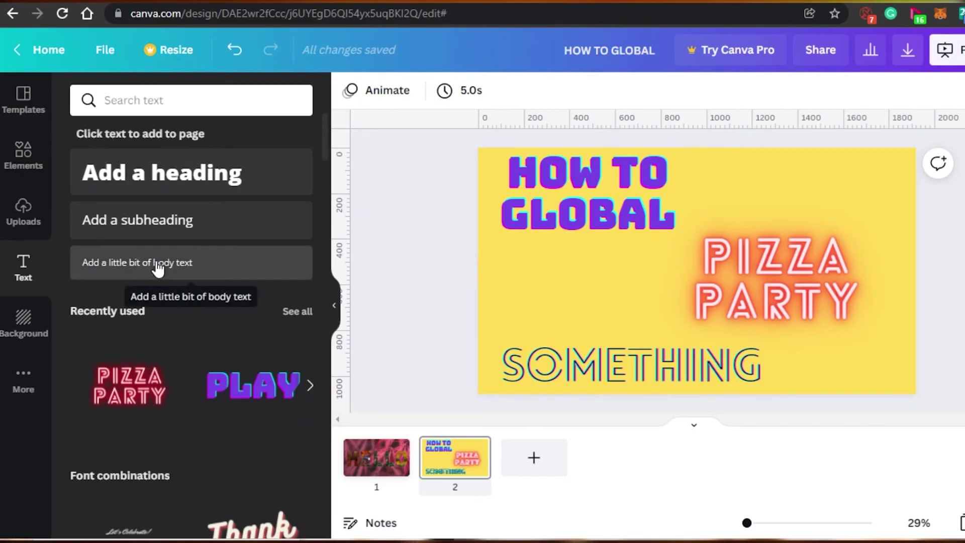
# Look at the page animation styles available for the yellow page without applying one.
pyautogui.click(593, 364)
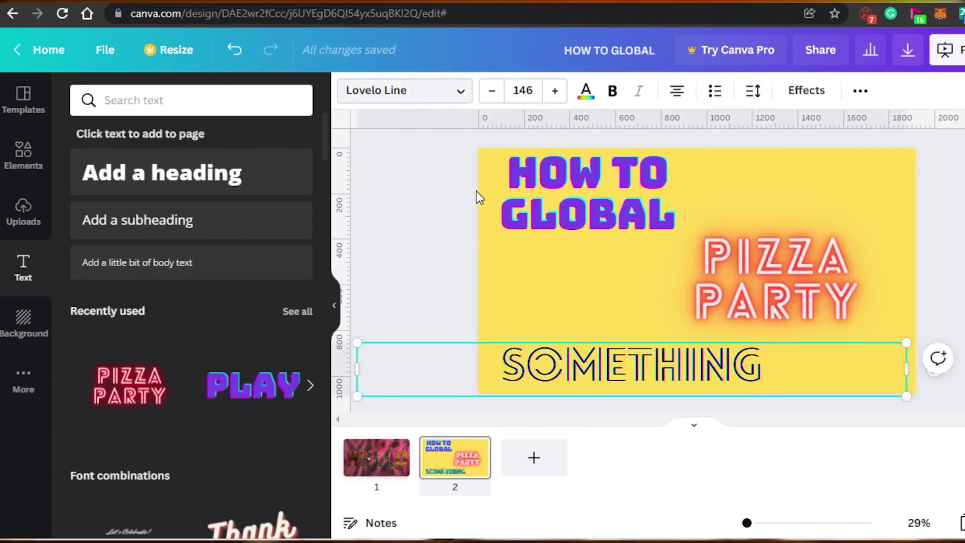
pyautogui.click(411, 246)
pyautogui.click(385, 91)
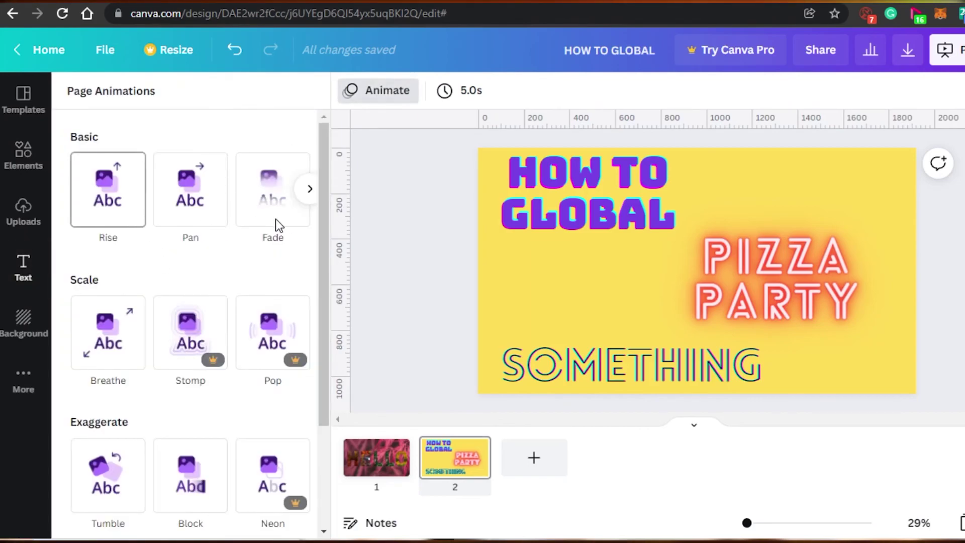
pyautogui.click(441, 206)
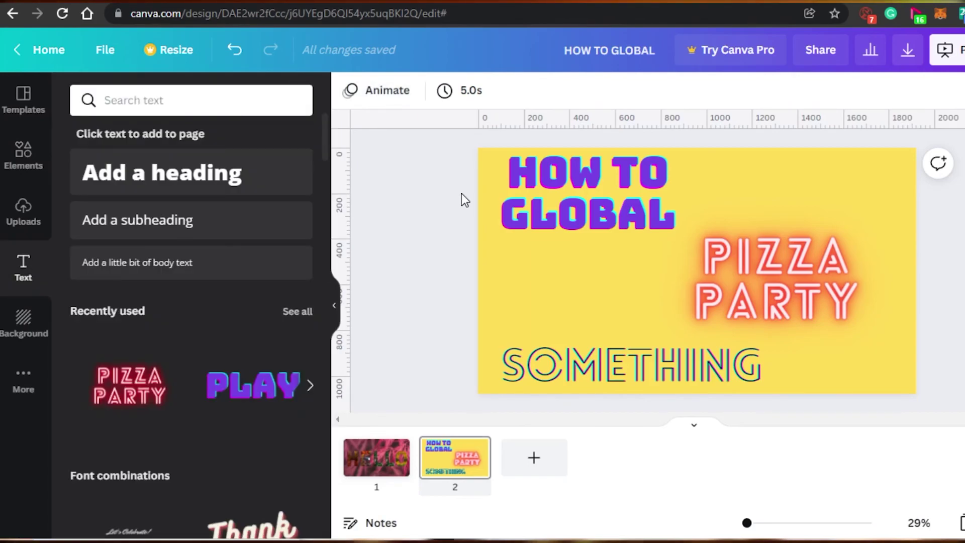
# Review both finished pages by switching between the photo-filled HELLO page and the yellow text page.
pyautogui.click(376, 468)
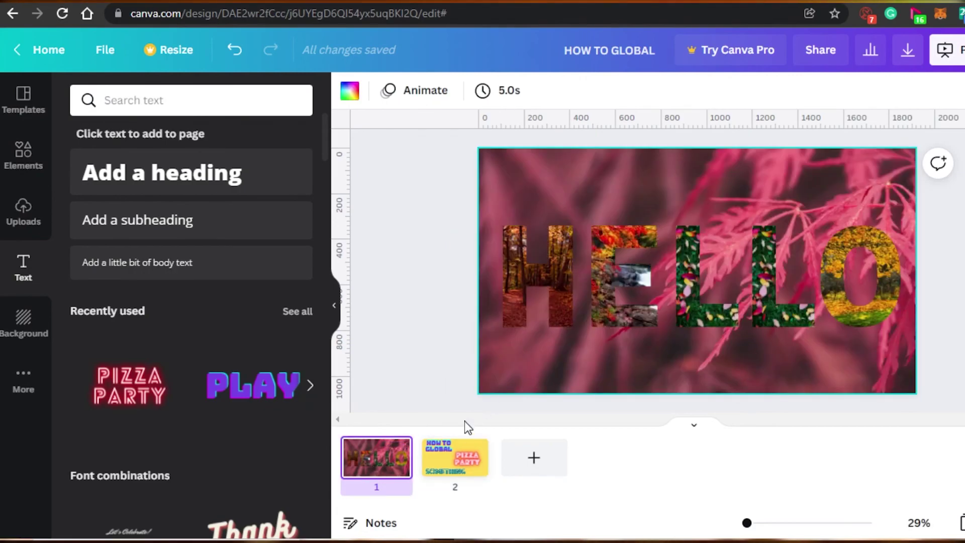
pyautogui.click(444, 459)
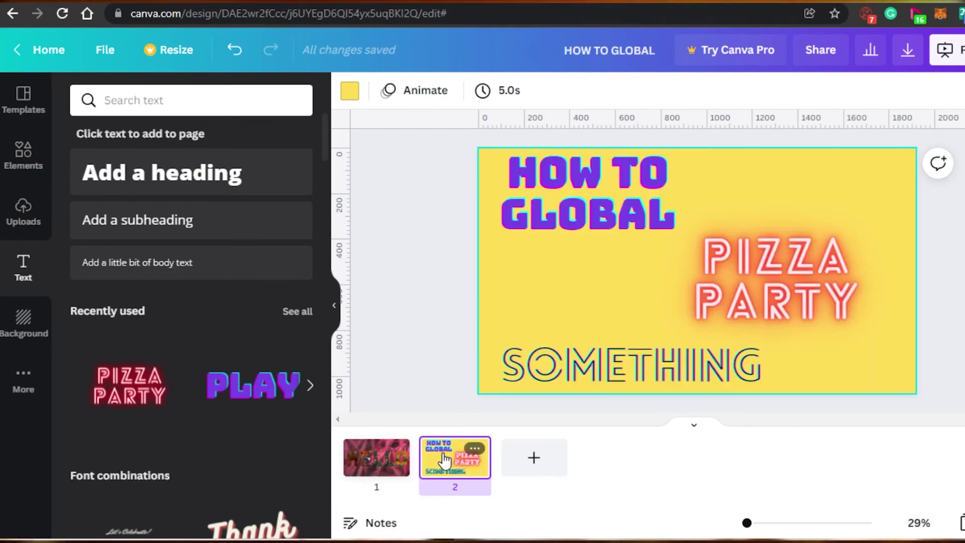
pyautogui.click(382, 459)
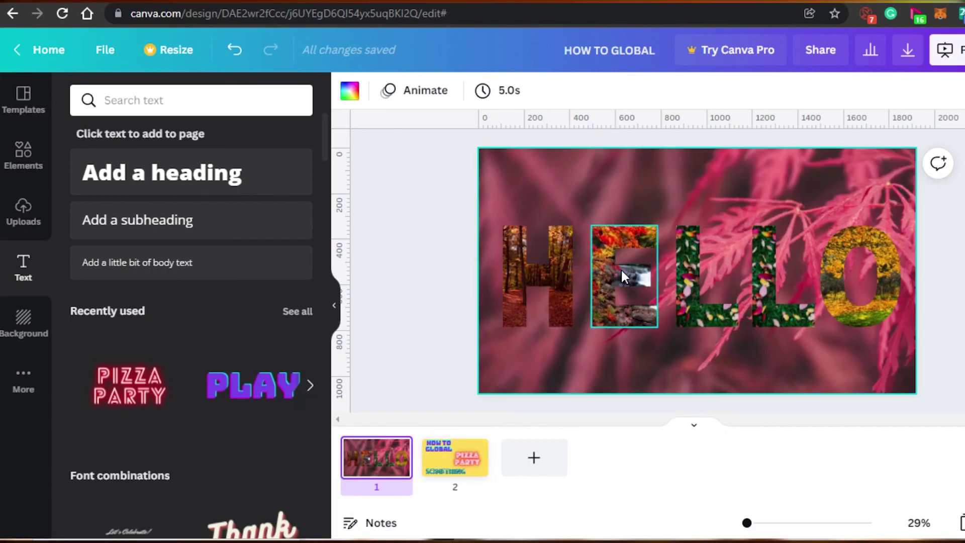
pyautogui.click(429, 455)
pyautogui.click(399, 467)
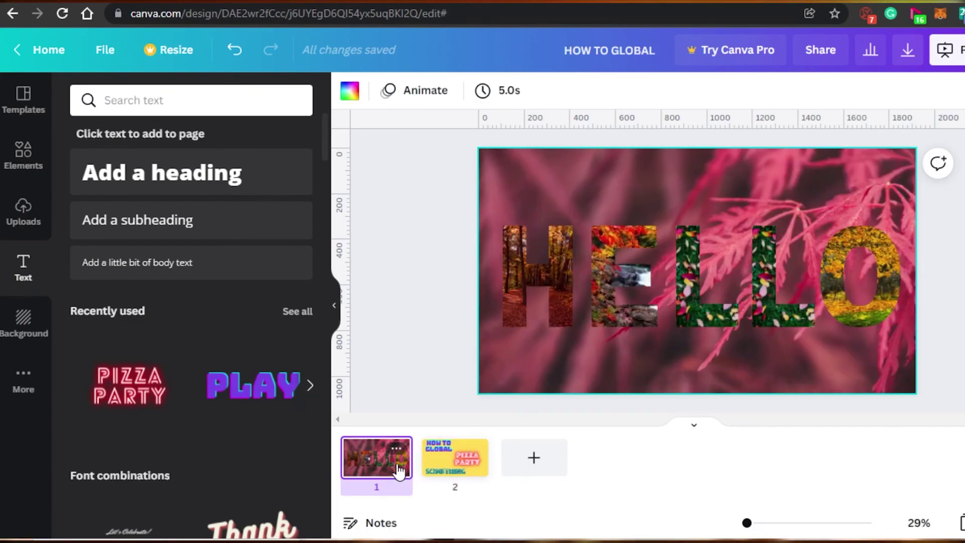
pyautogui.click(463, 464)
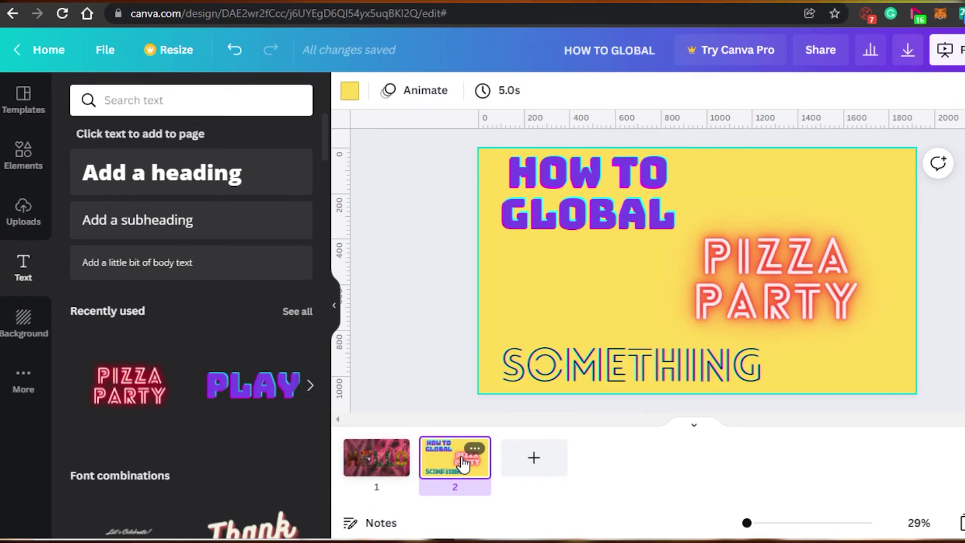
pyautogui.click(386, 454)
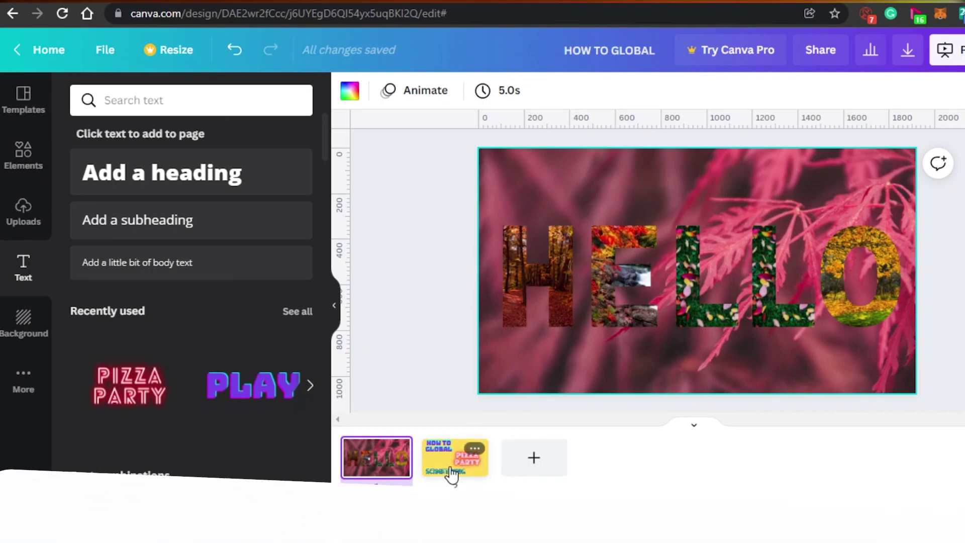
pyautogui.click(452, 469)
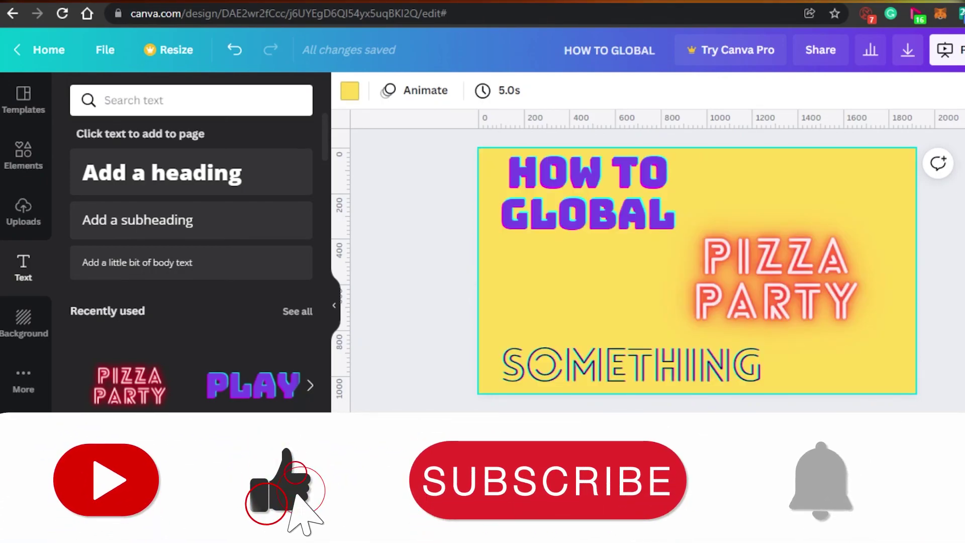